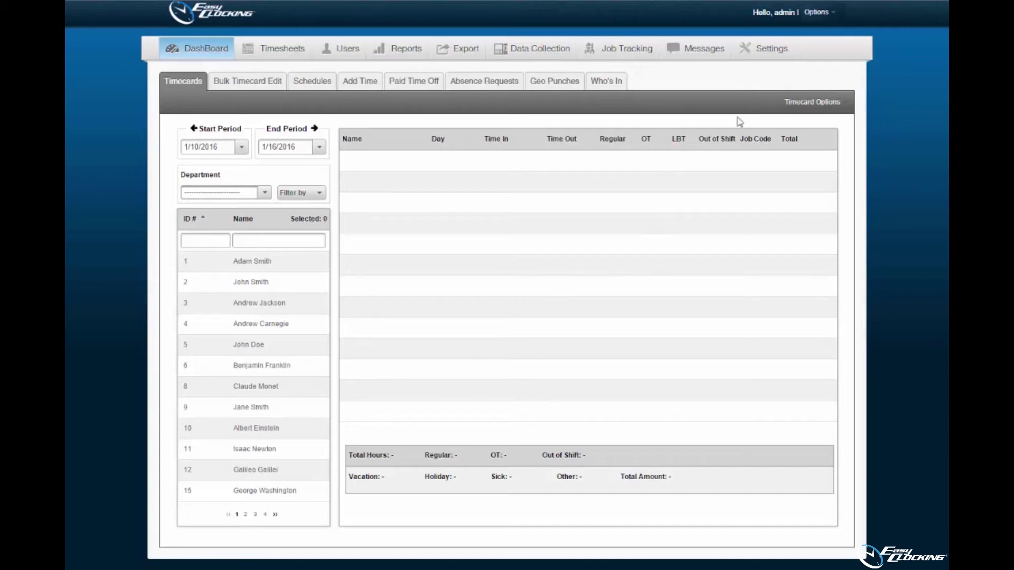
Set schedules, schedule locations, original schedule hours and out-of-shift regular hours to Yes, and save the pay settings
{"action": "left_click", "coordinate": [765, 59]}
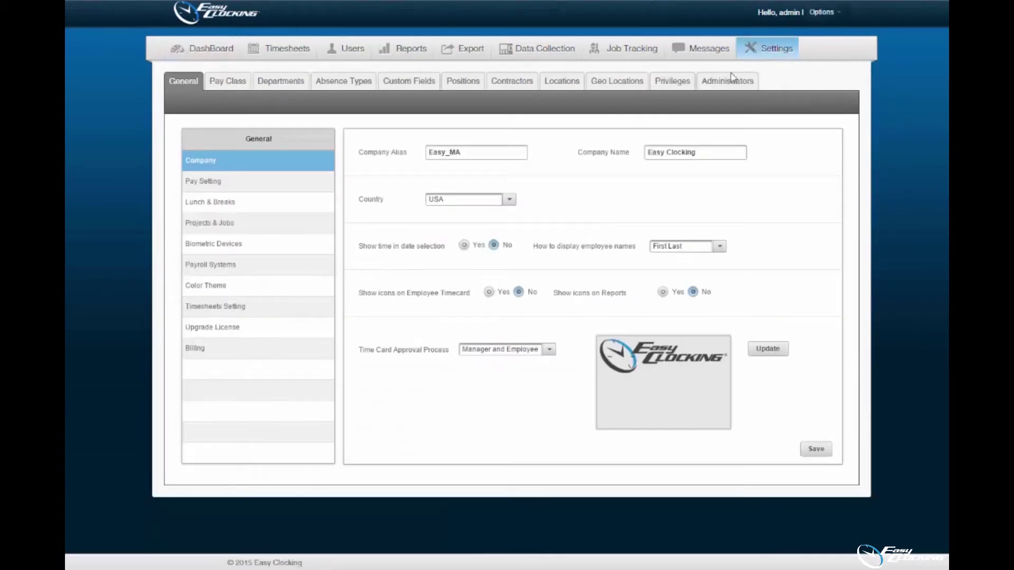
{"action": "left_click", "coordinate": [233, 185]}
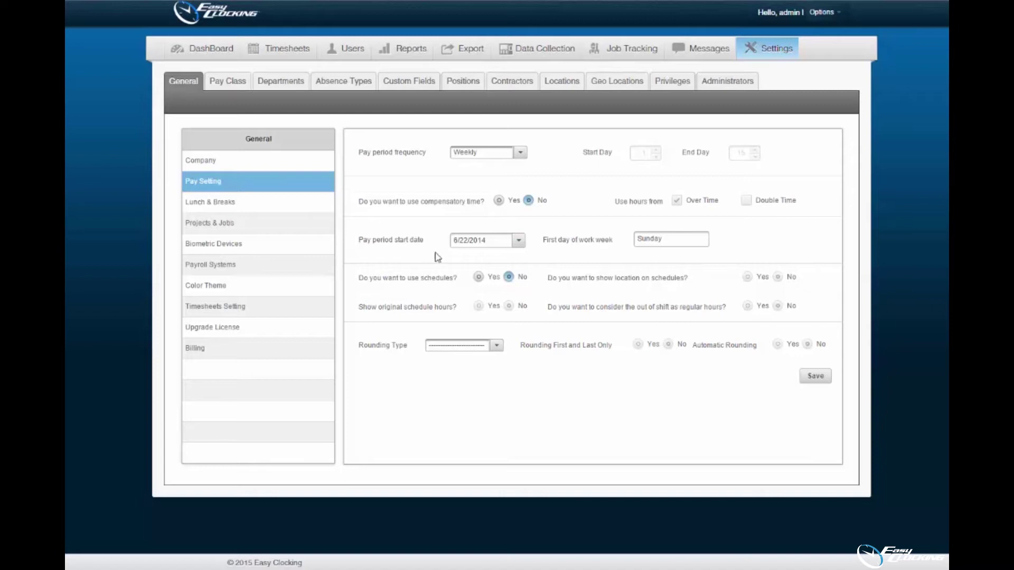
{"action": "left_click", "coordinate": [477, 278]}
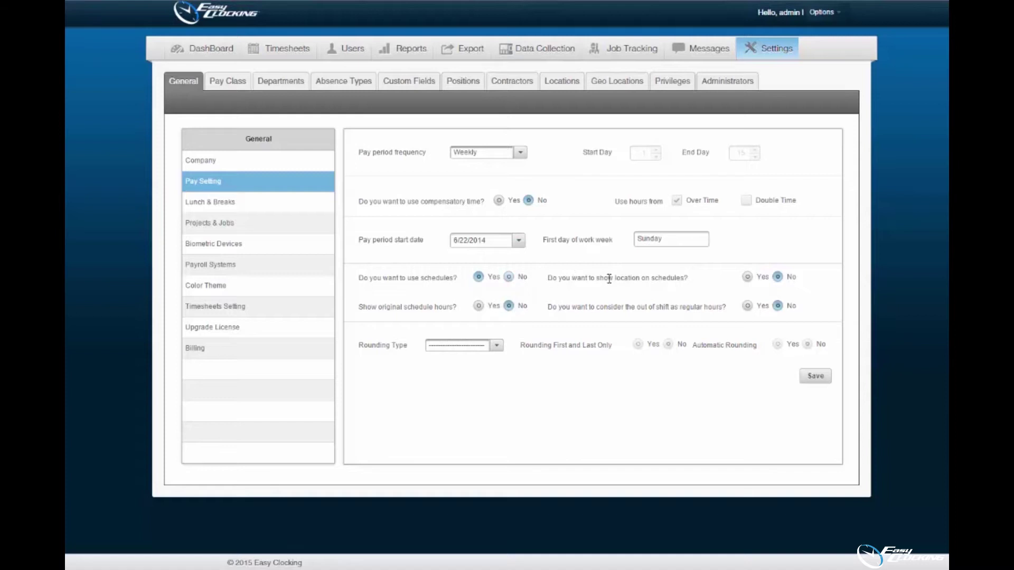
{"action": "left_click", "coordinate": [746, 278]}
{"action": "left_click", "coordinate": [479, 306]}
{"action": "left_click", "coordinate": [747, 307]}
{"action": "left_click", "coordinate": [747, 306]}
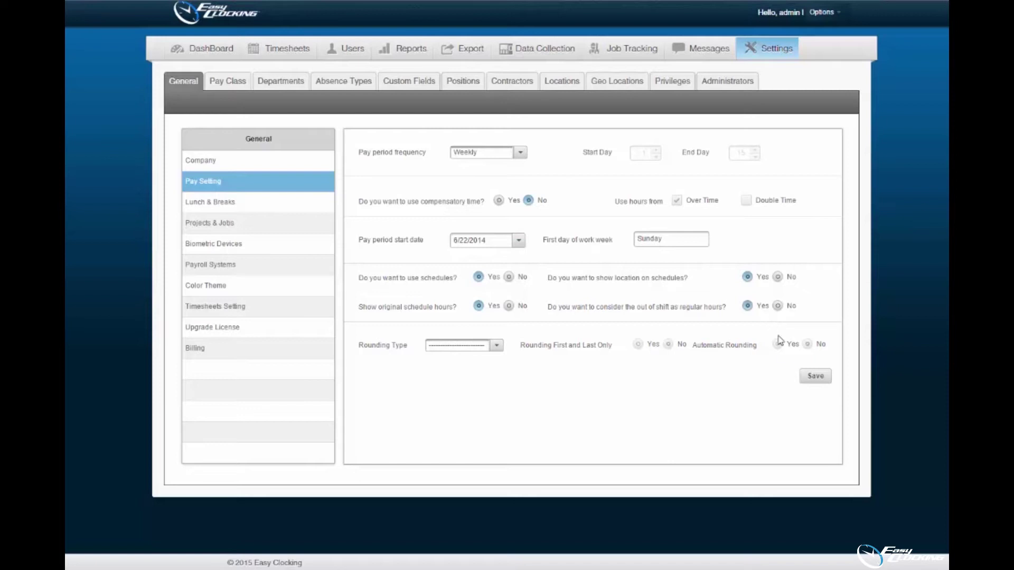
{"action": "left_click", "coordinate": [815, 376]}
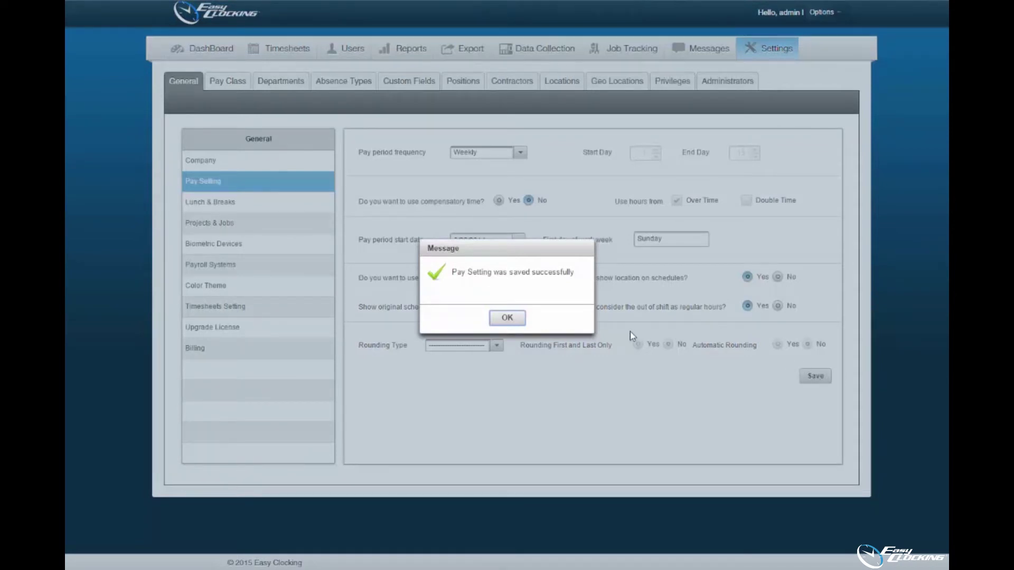
{"action": "left_click", "coordinate": [516, 319]}
Reload the page and go to the new Shifts settings page
{"action": "key", "text": "F5"}
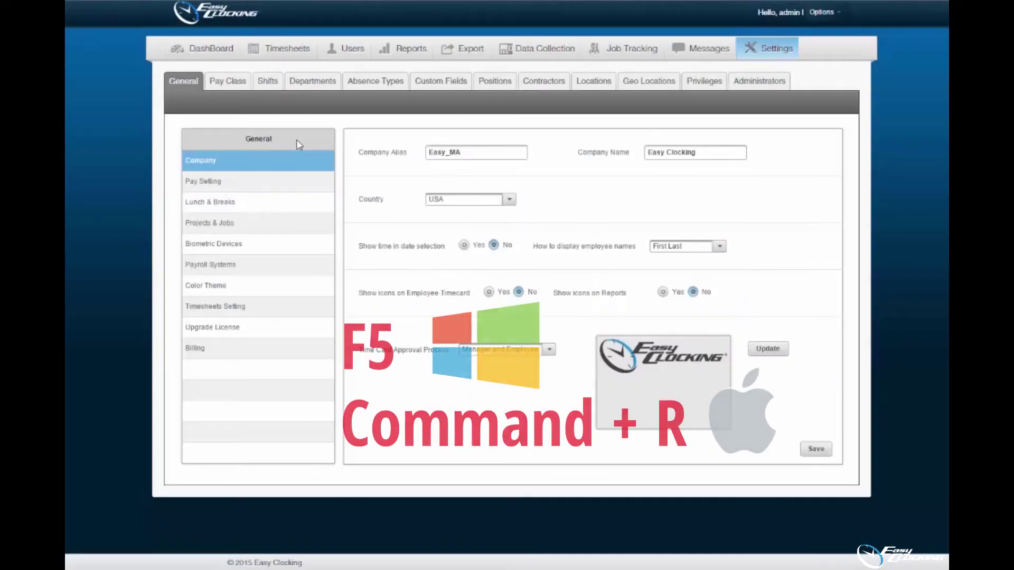
{"action": "left_click", "coordinate": [268, 85]}
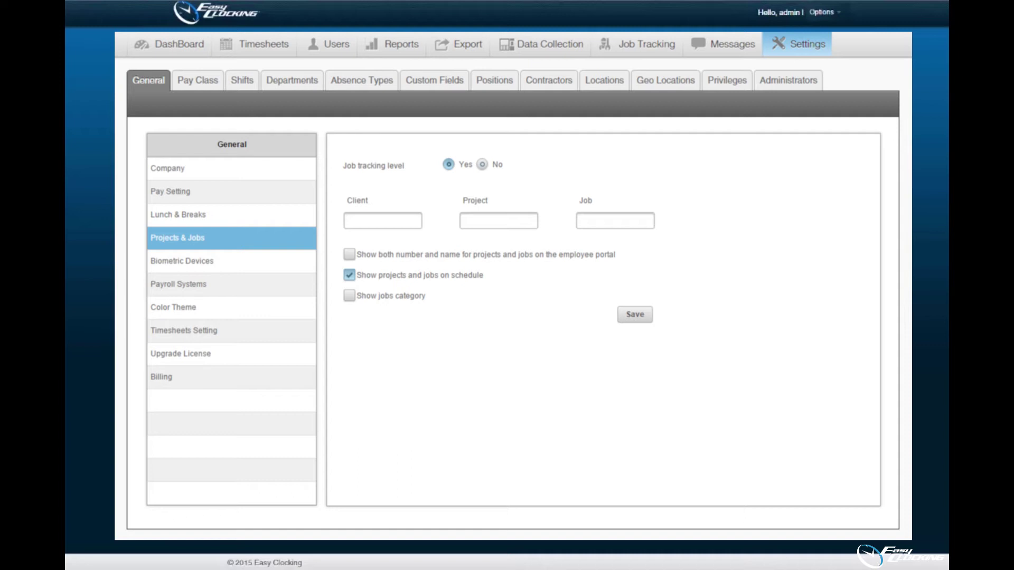
{"action": "left_click", "coordinate": [241, 79]}
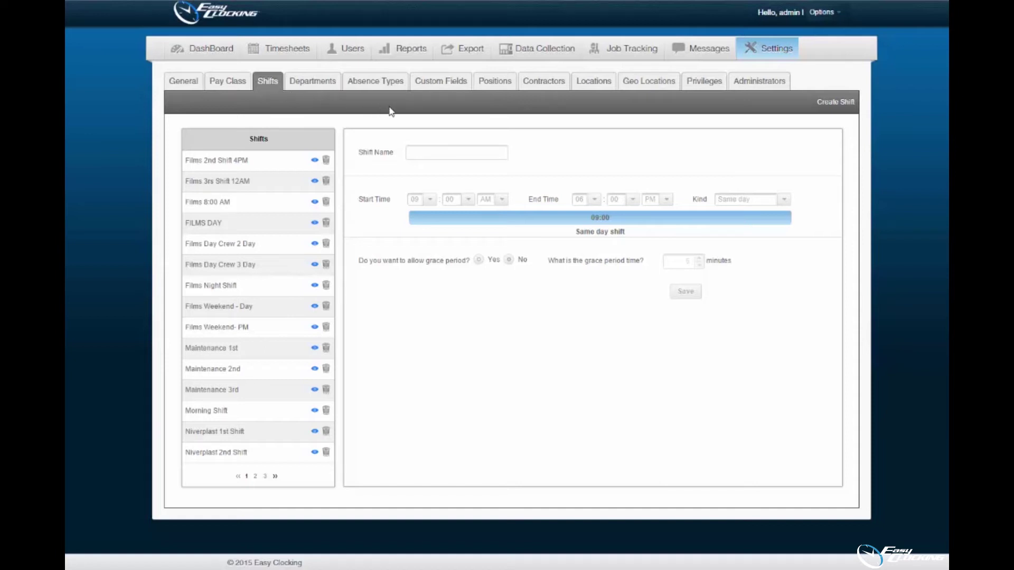
Start a new shift named 'Mid Day Shift' ending at 05 PM on the same day
{"action": "left_click", "coordinate": [845, 111]}
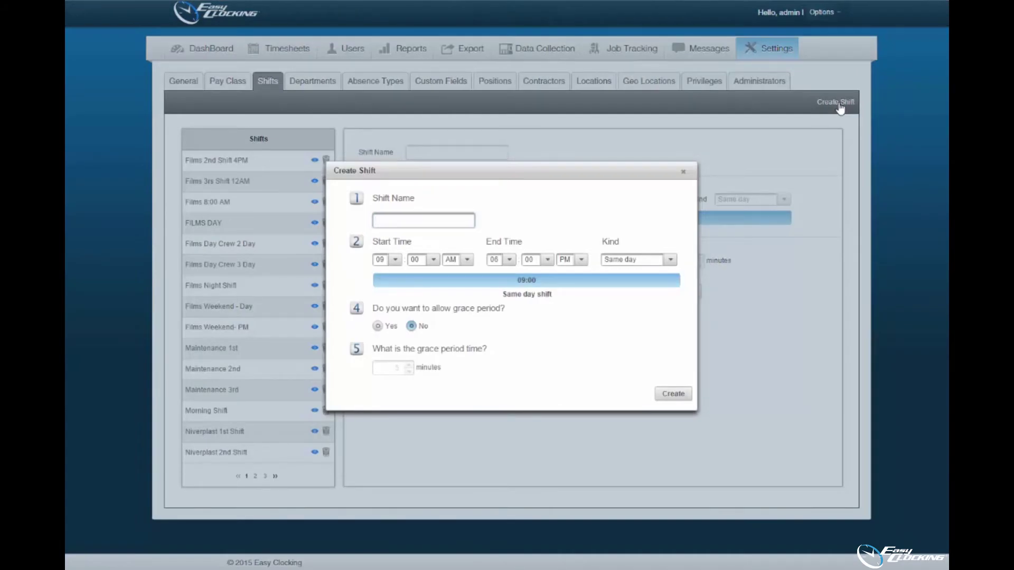
{"action": "left_click", "coordinate": [384, 223]}
{"action": "type", "text": "Mid Day Shift"}
{"action": "left_click", "coordinate": [509, 259]}
{"action": "left_click", "coordinate": [506, 335]}
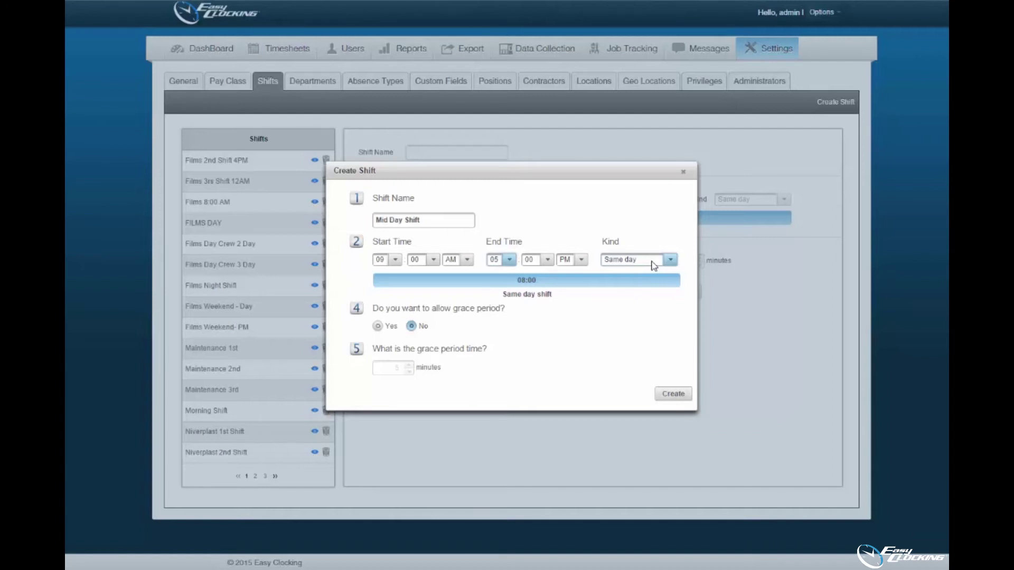
{"action": "left_click", "coordinate": [668, 260]}
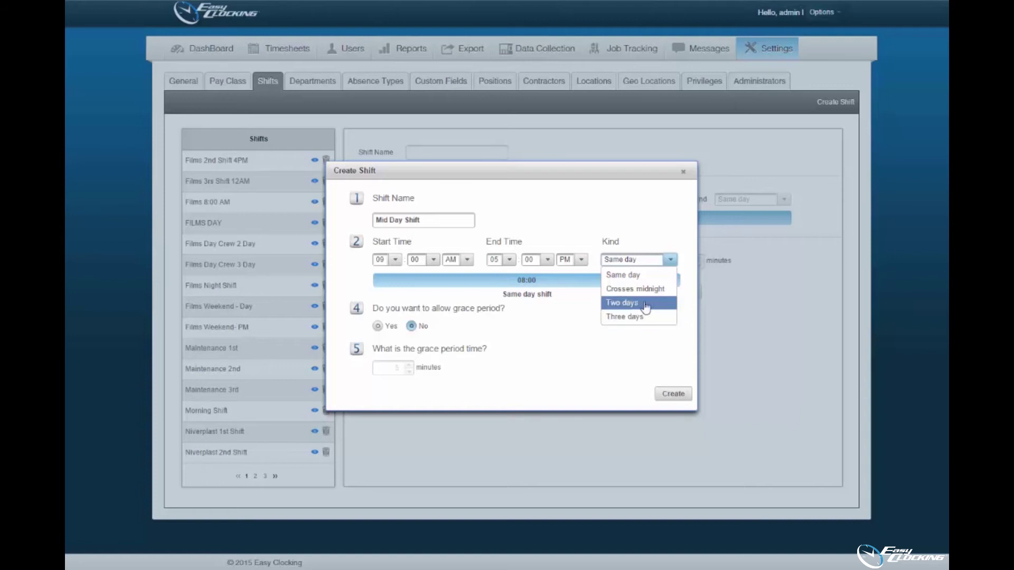
{"action": "left_click", "coordinate": [653, 277]}
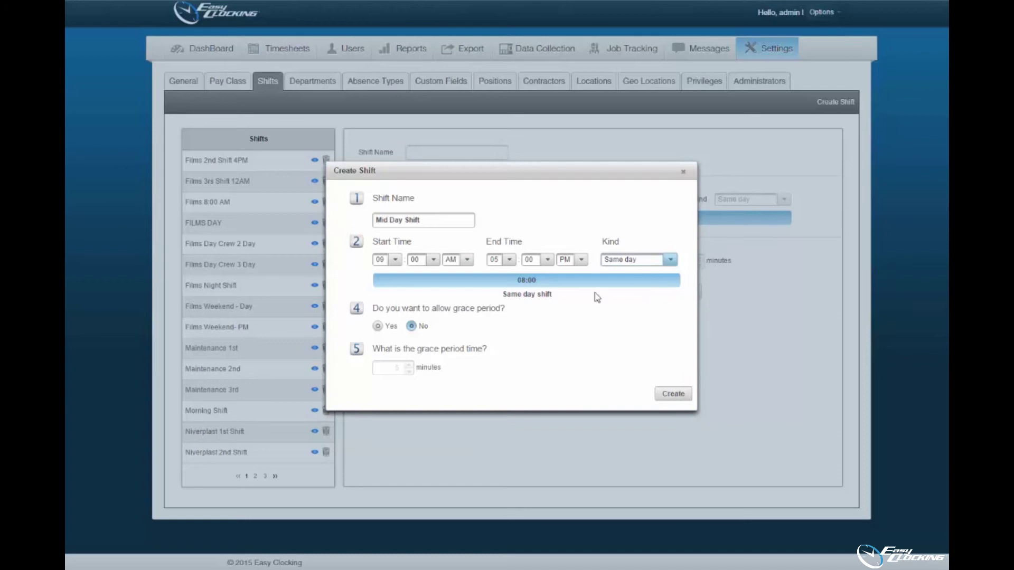
Give the shift a 10-minute grace period and create it
{"action": "left_click", "coordinate": [378, 326]}
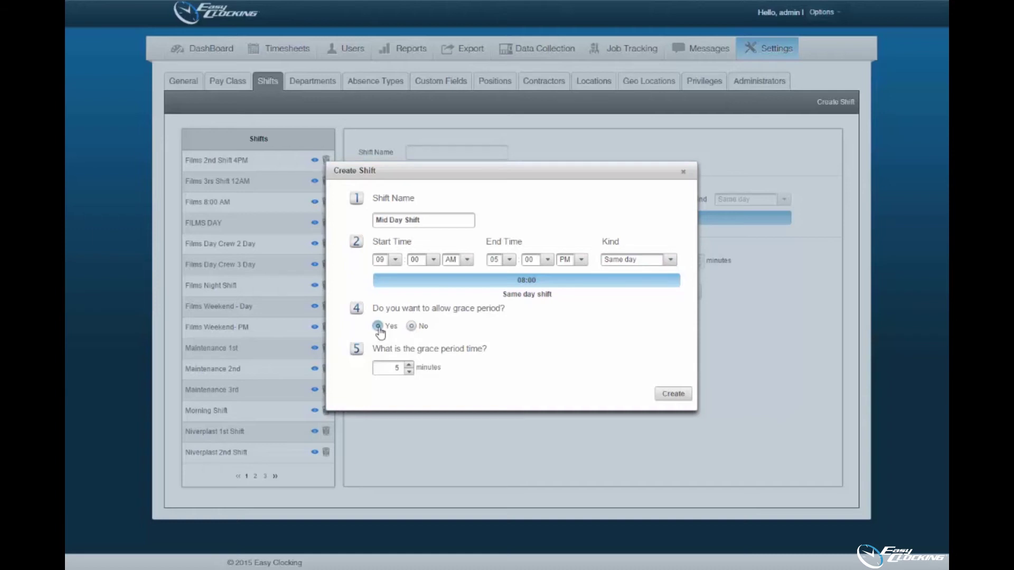
{"action": "left_click", "coordinate": [408, 365]}
{"action": "left_click", "coordinate": [408, 365]}
{"action": "left_click", "coordinate": [409, 365]}
{"action": "left_click", "coordinate": [408, 365]}
{"action": "left_click", "coordinate": [409, 372]}
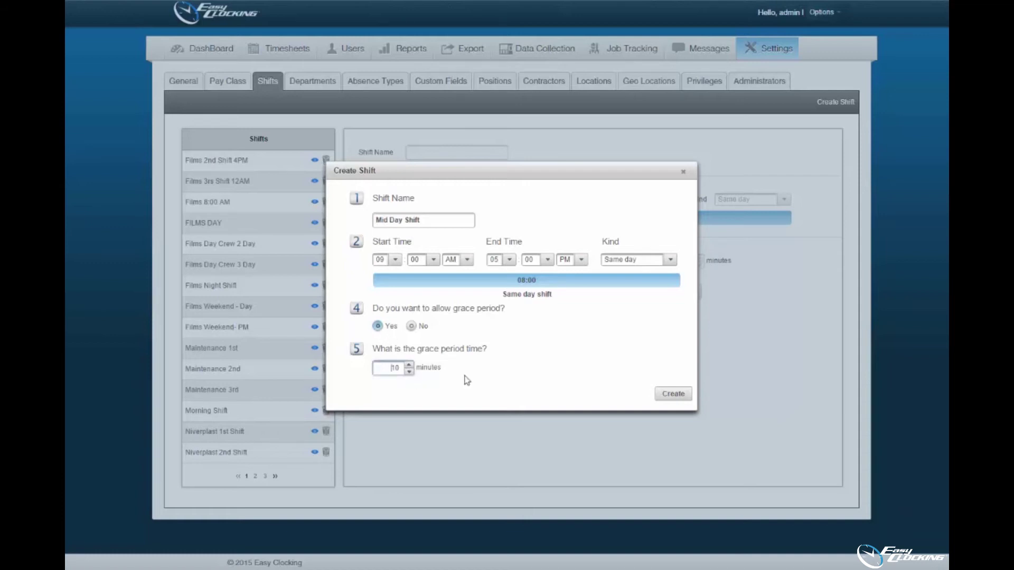
{"action": "left_click", "coordinate": [671, 401]}
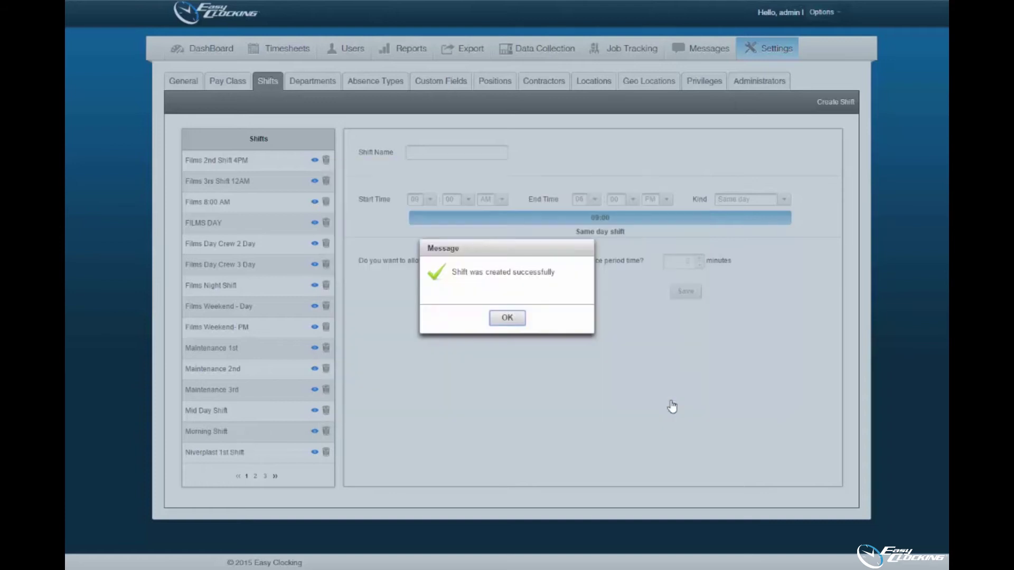
{"action": "left_click", "coordinate": [509, 318]}
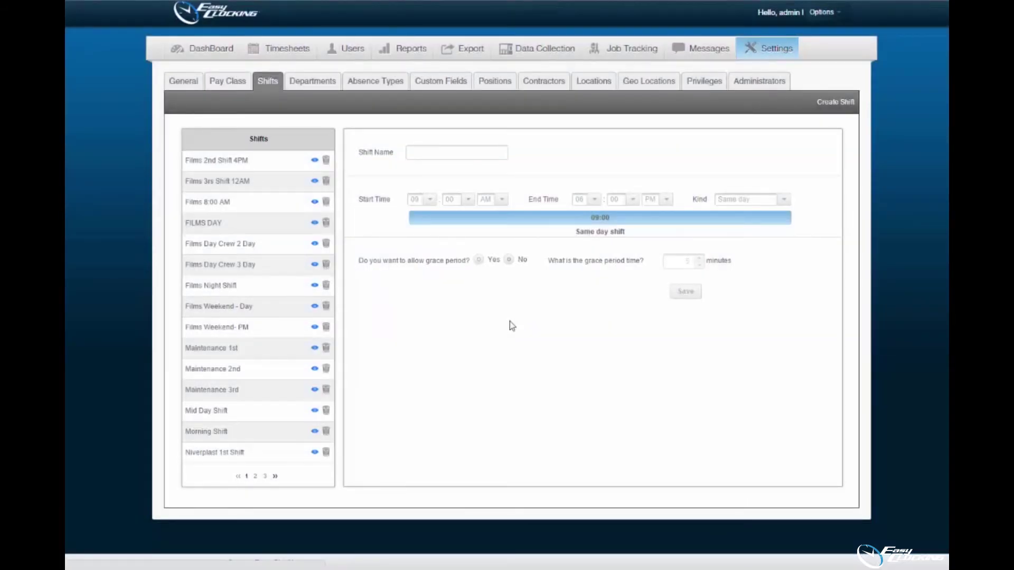
On the Schedules calendar, start a schedule for the first employee on 12 January 2016
{"action": "left_click", "coordinate": [217, 53]}
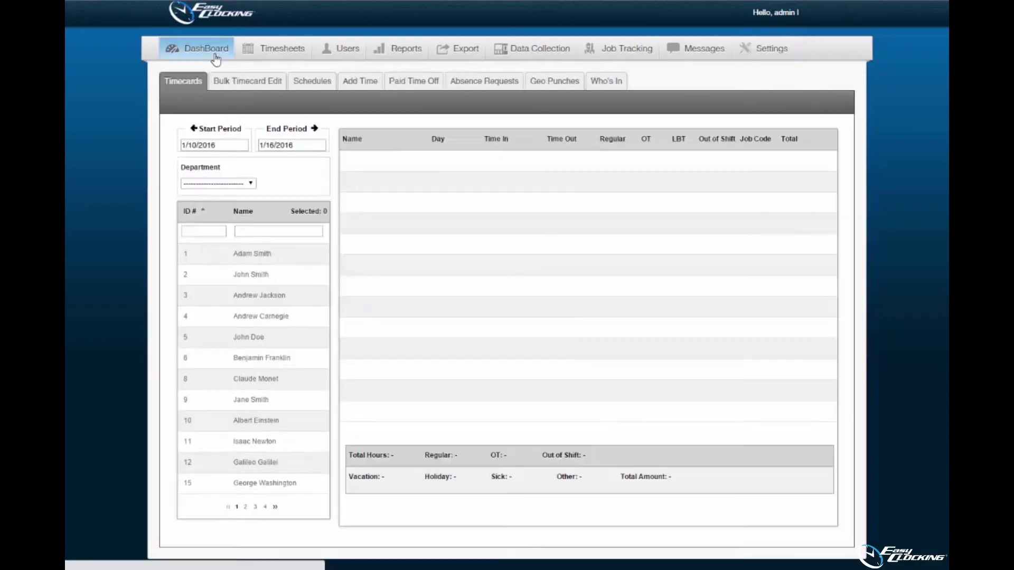
{"action": "left_click", "coordinate": [304, 90]}
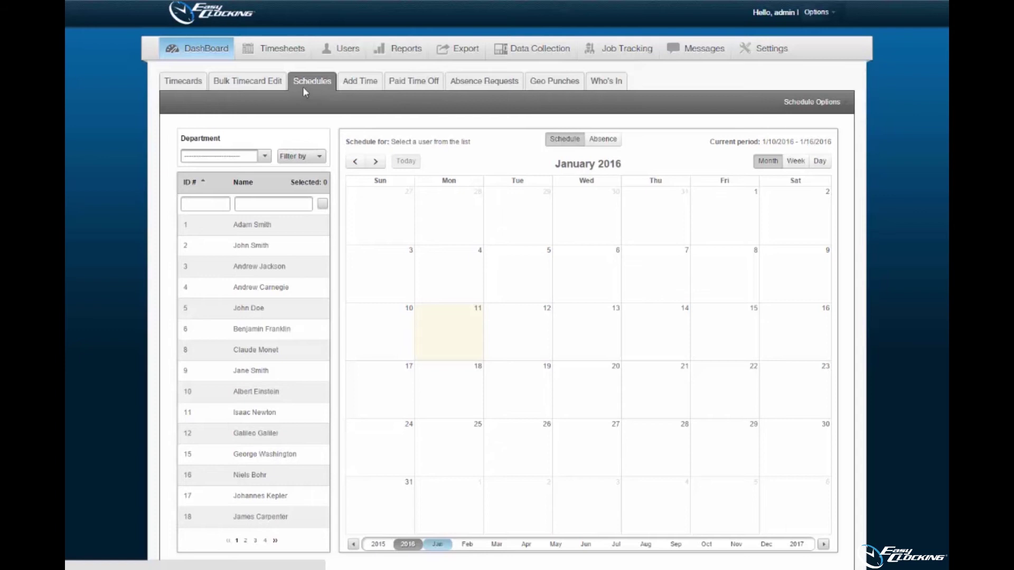
{"action": "left_click", "coordinate": [283, 225]}
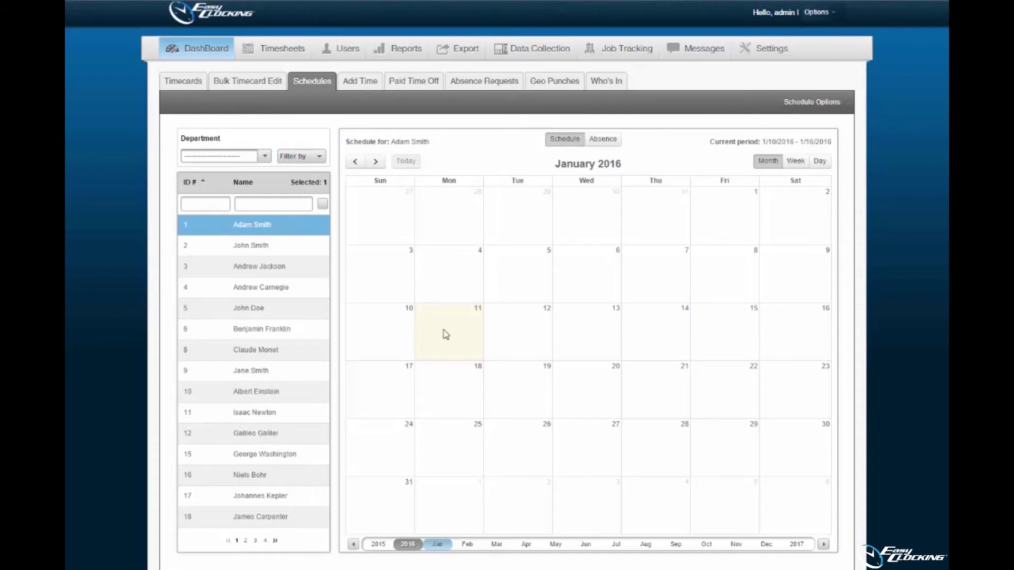
{"action": "left_click", "coordinate": [514, 337]}
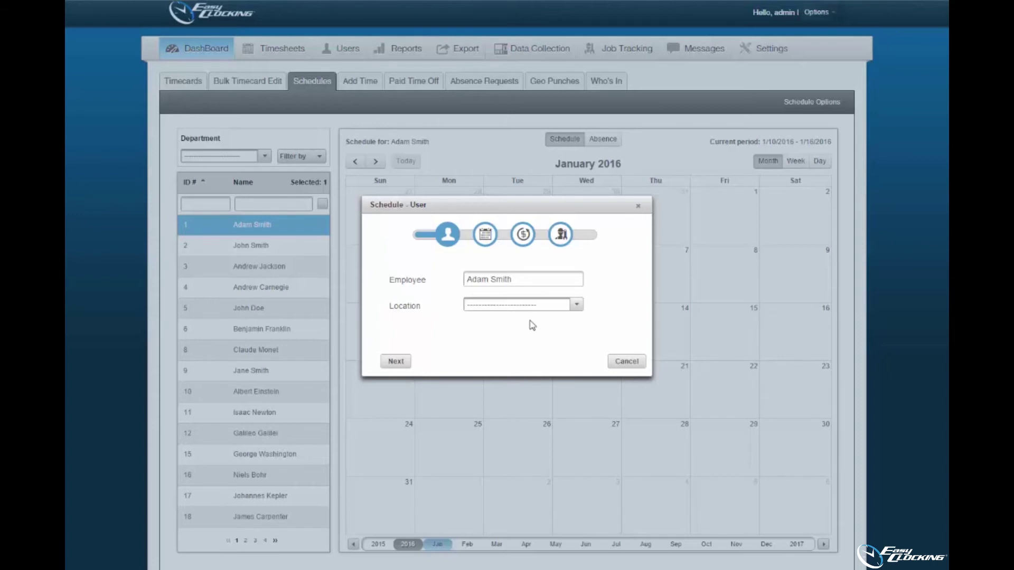
Set the schedule location to Miami and continue to the dates step
{"action": "left_click", "coordinate": [576, 305]}
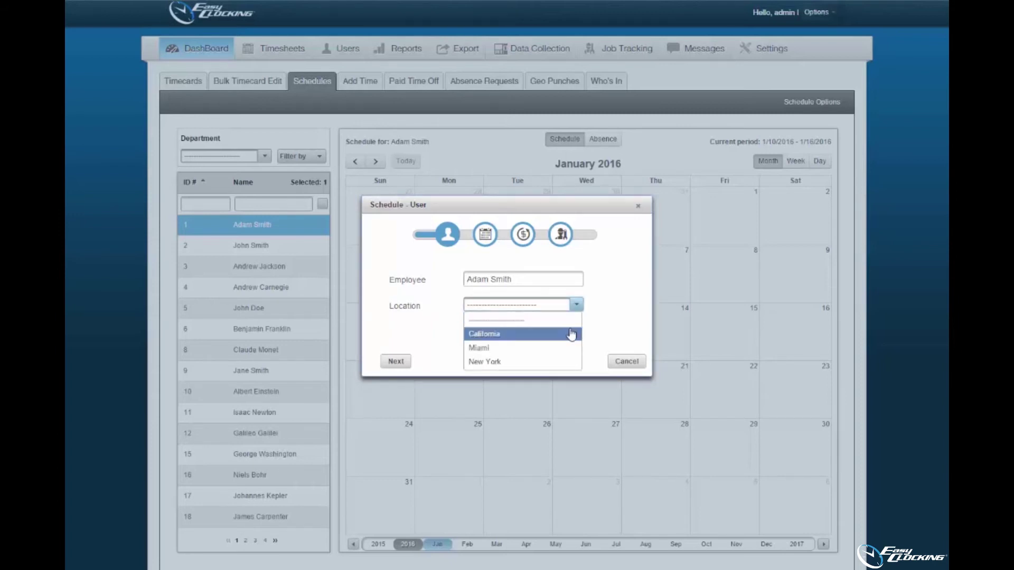
{"action": "left_click", "coordinate": [571, 349]}
{"action": "left_click", "coordinate": [571, 348]}
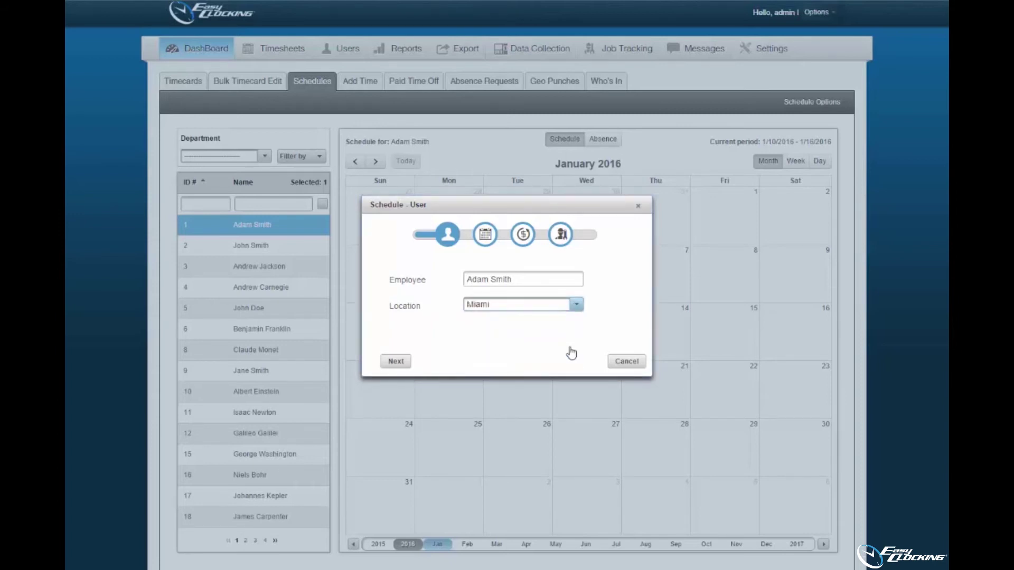
{"action": "left_click", "coordinate": [396, 361]}
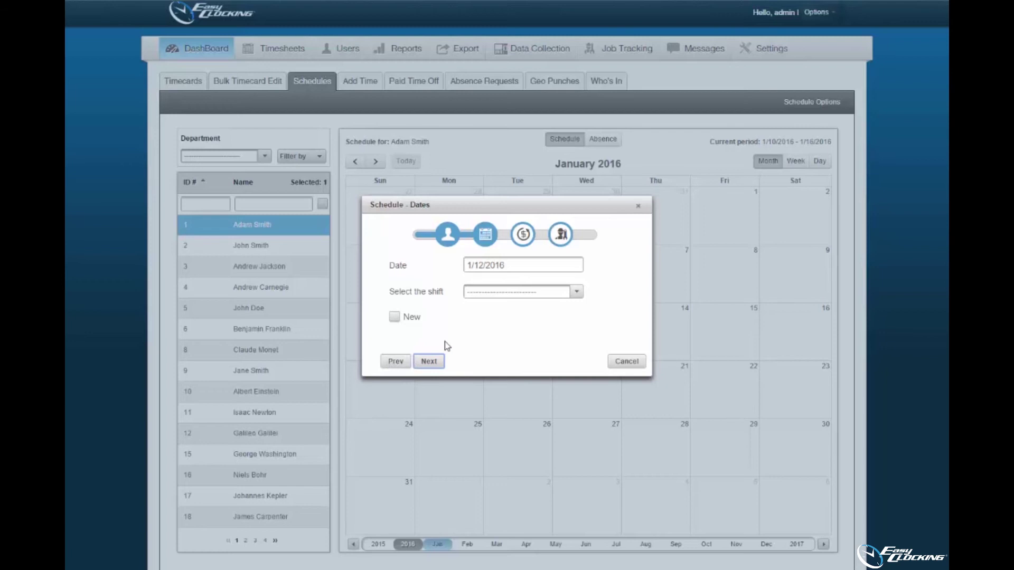
Choose the Mid Day Shift 9:00AM - 5:00PM, toggling New off again, and advance to budget
{"action": "left_click", "coordinate": [577, 293]}
{"action": "left_click_drag", "start_coordinate": [576, 319], "coordinate": [581, 349]}
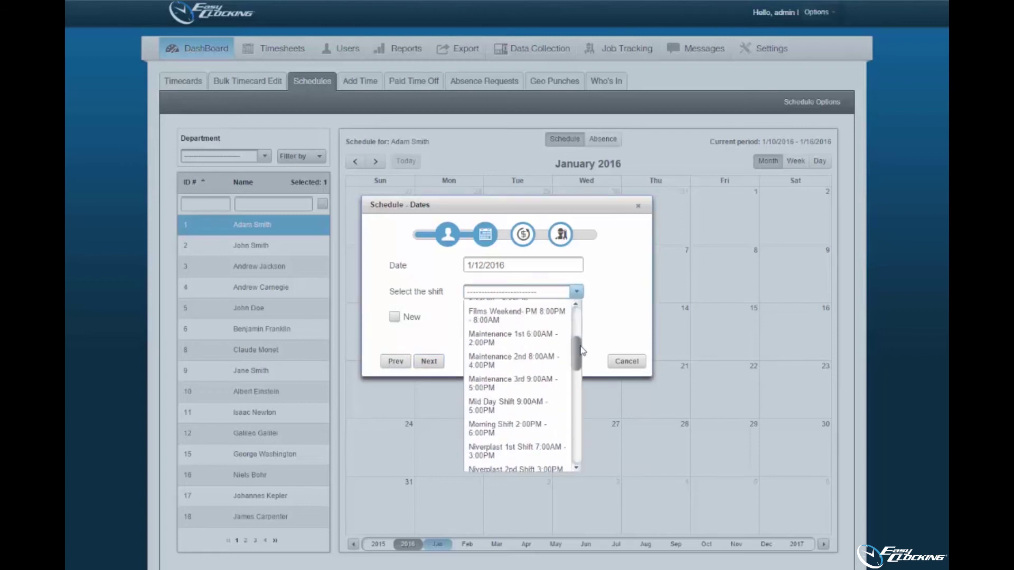
{"action": "left_click", "coordinate": [555, 382]}
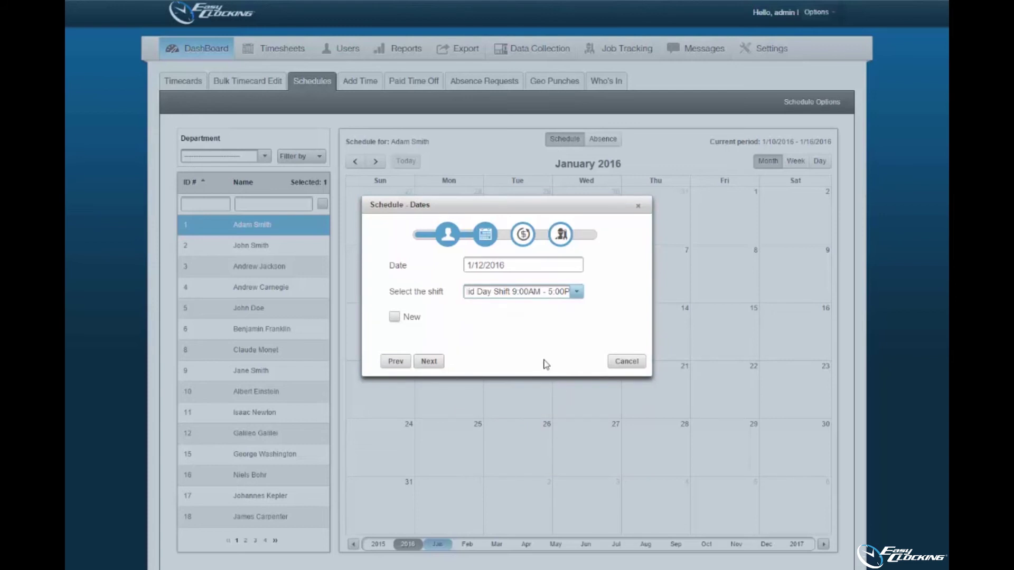
{"action": "left_click", "coordinate": [395, 318]}
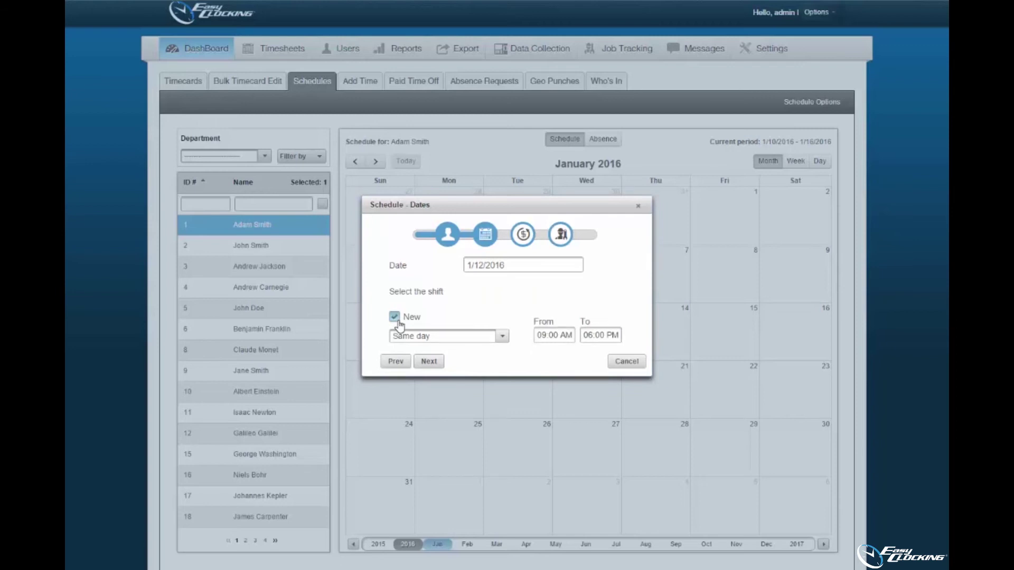
{"action": "left_click", "coordinate": [504, 338]}
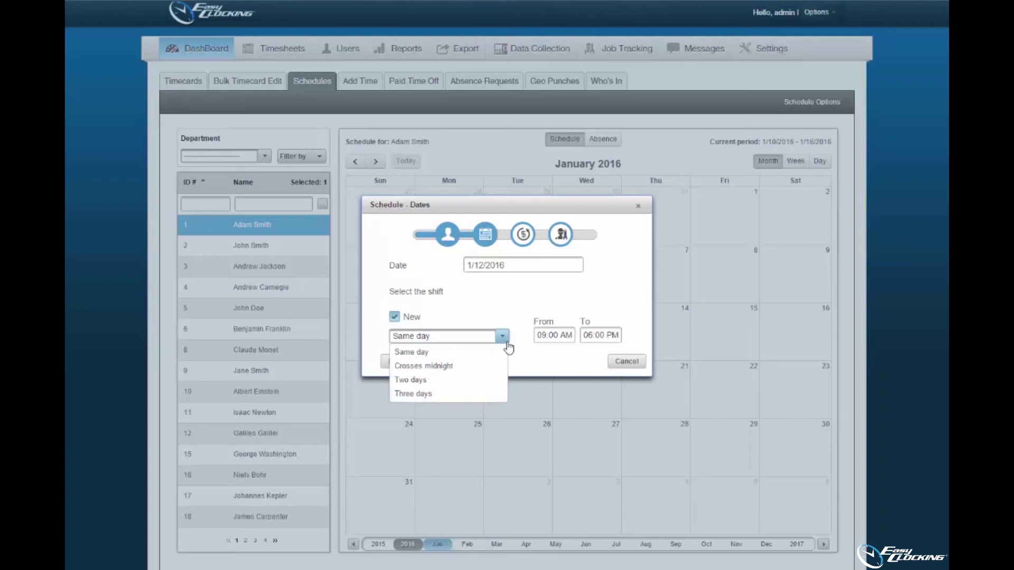
{"action": "left_click", "coordinate": [506, 339]}
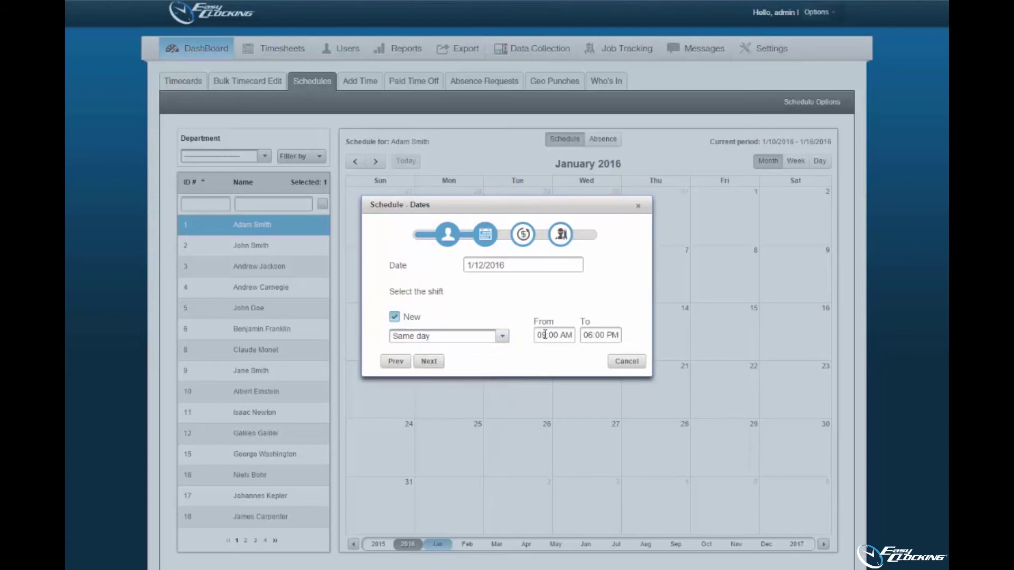
{"action": "left_click", "coordinate": [396, 319]}
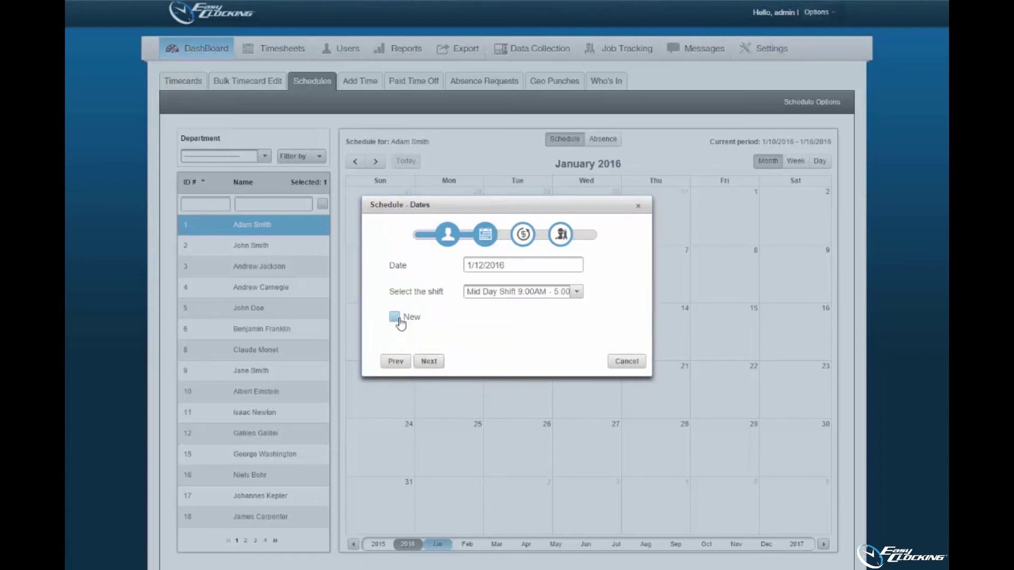
{"action": "left_click", "coordinate": [431, 361]}
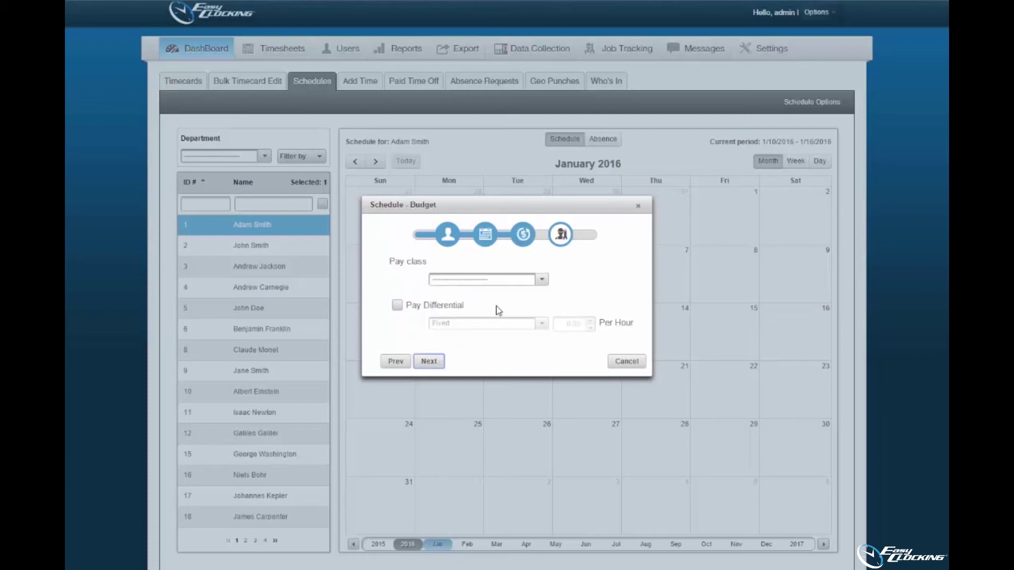
Set the pay class to Default and enable a Fixed pay differential of 24 per hour
{"action": "left_click", "coordinate": [541, 280]}
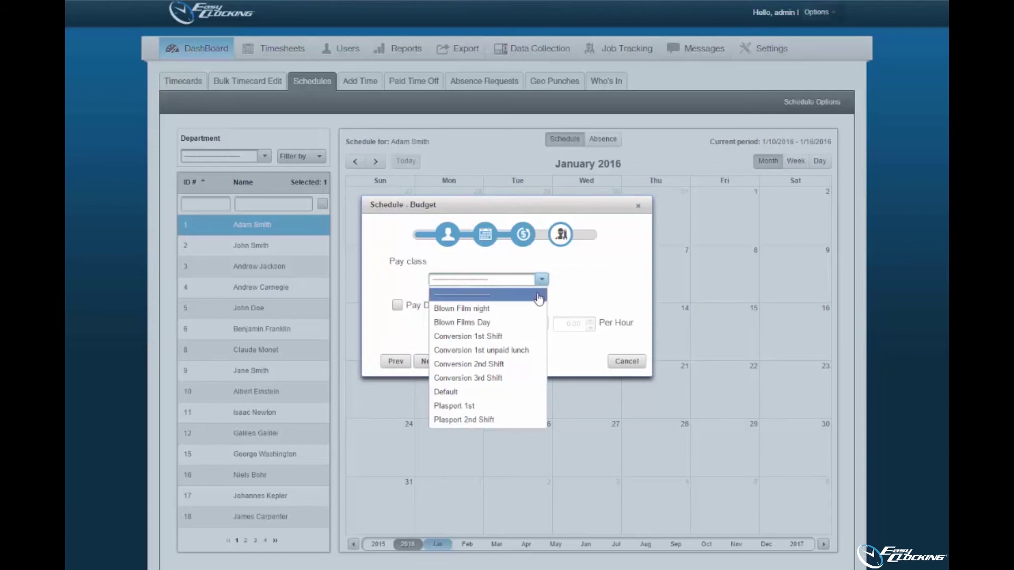
{"action": "left_click", "coordinate": [527, 391]}
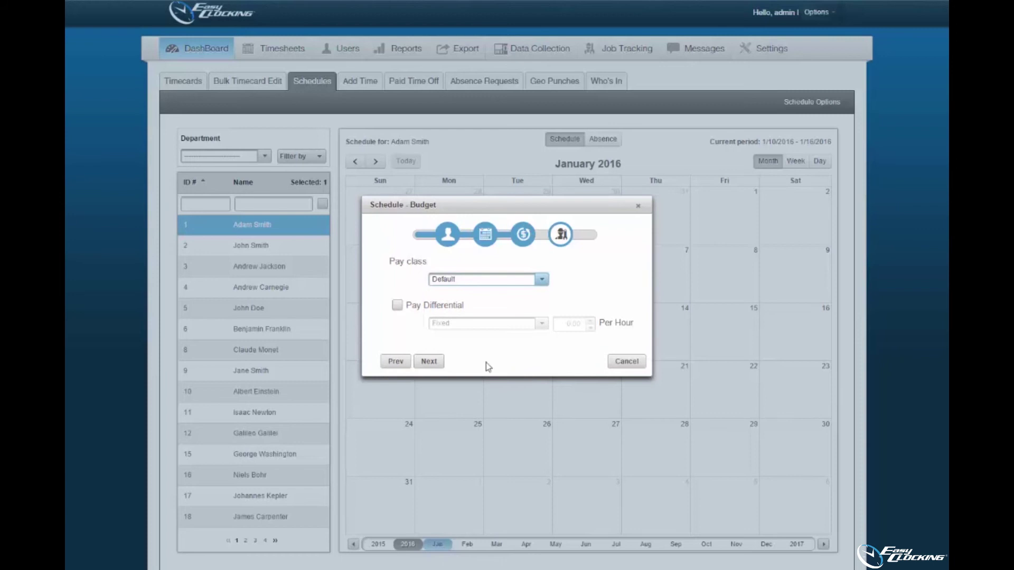
{"action": "left_click", "coordinate": [397, 305]}
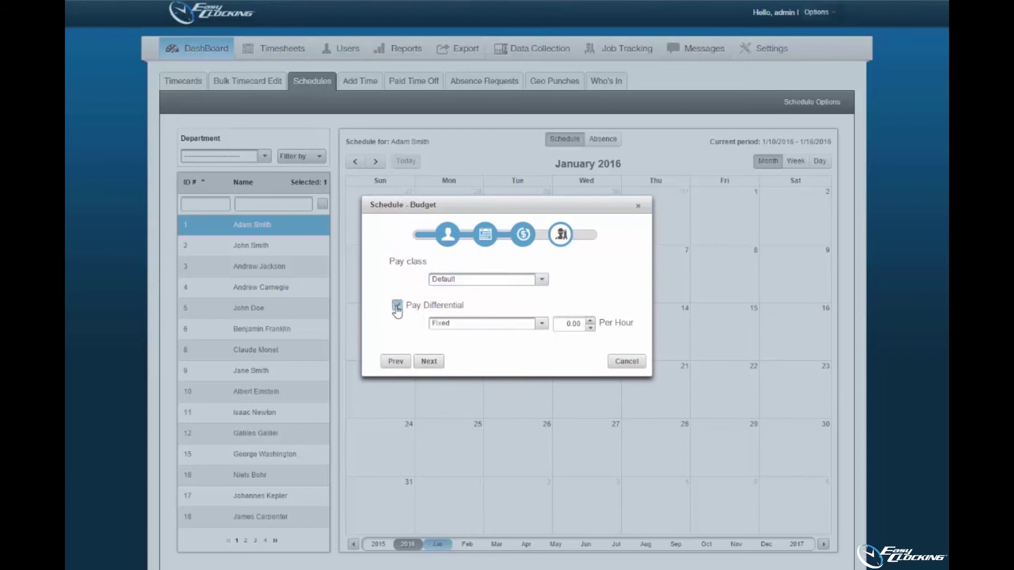
{"action": "left_click", "coordinate": [541, 323]}
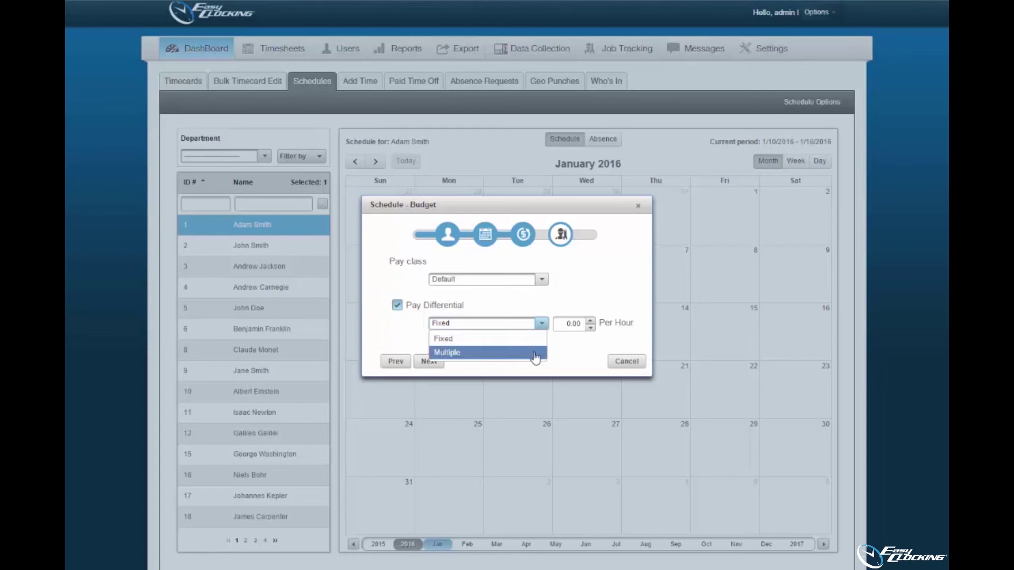
{"action": "left_click", "coordinate": [536, 341]}
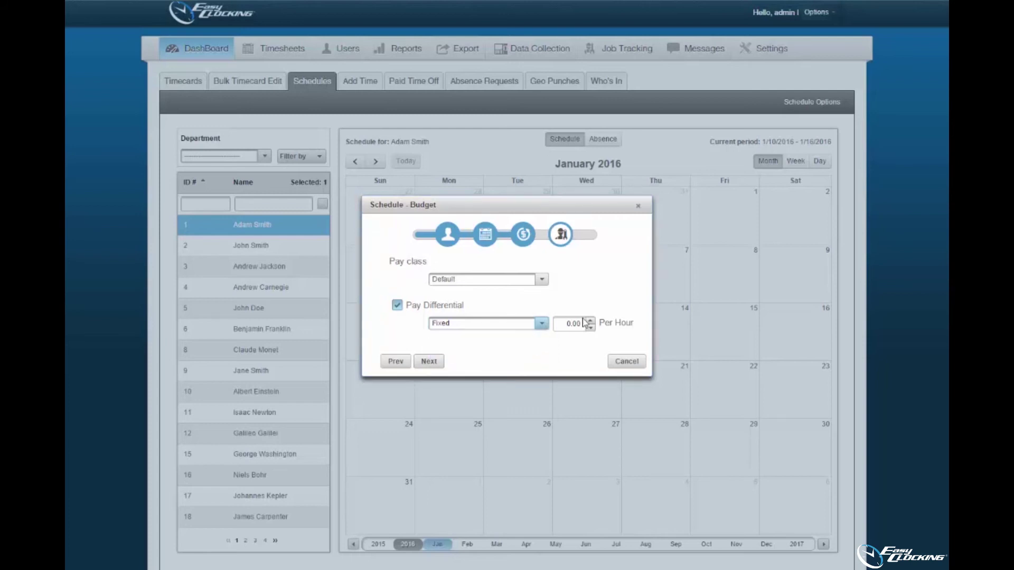
{"action": "left_click", "coordinate": [559, 322]}
{"action": "type", "text": "24"}
Drop the pay differential, assign project Internal with a specific rate of 30, and create the schedule
{"action": "left_click", "coordinate": [397, 305]}
{"action": "left_click", "coordinate": [424, 360]}
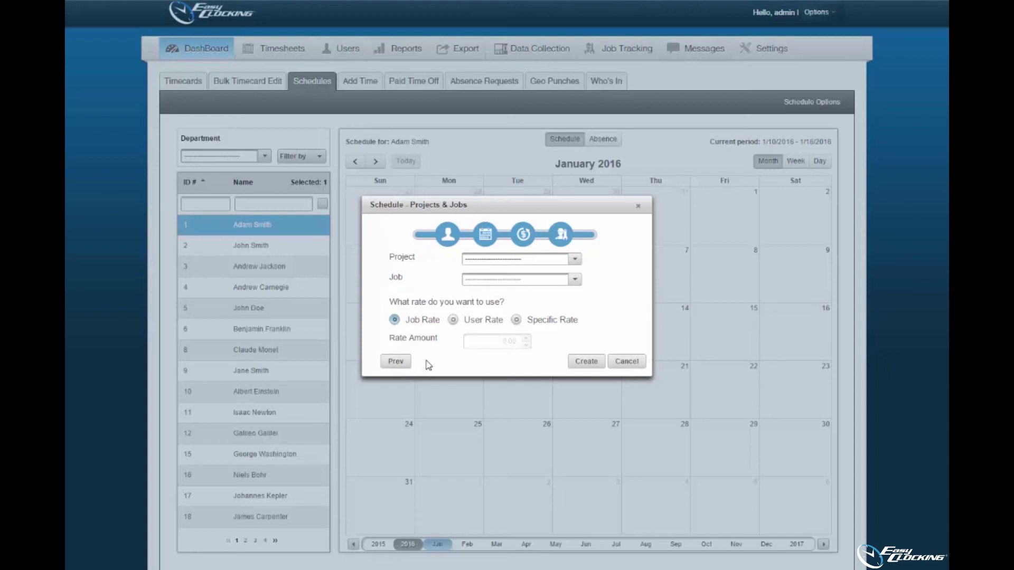
{"action": "left_click", "coordinate": [574, 260]}
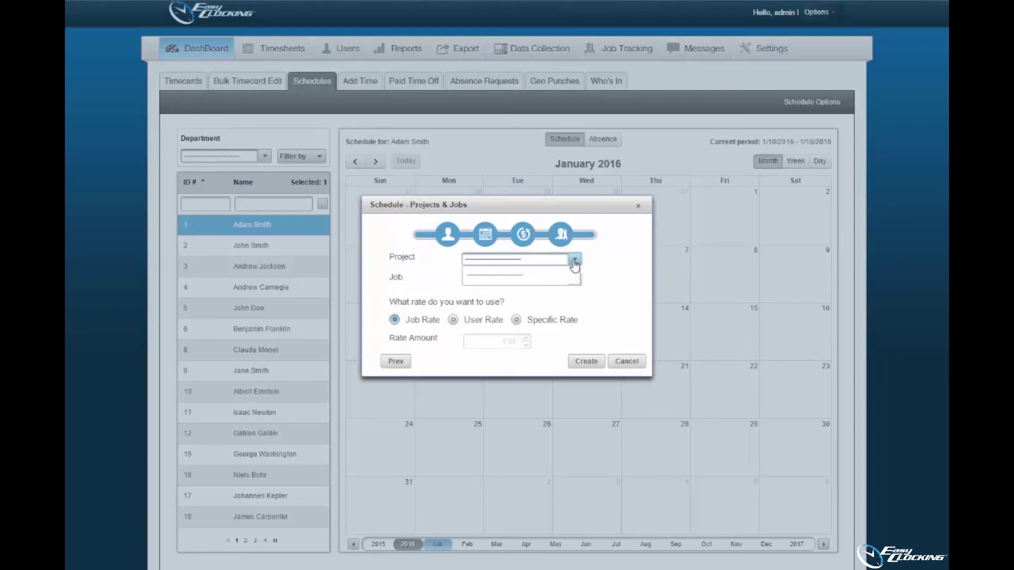
{"action": "left_click", "coordinate": [563, 286]}
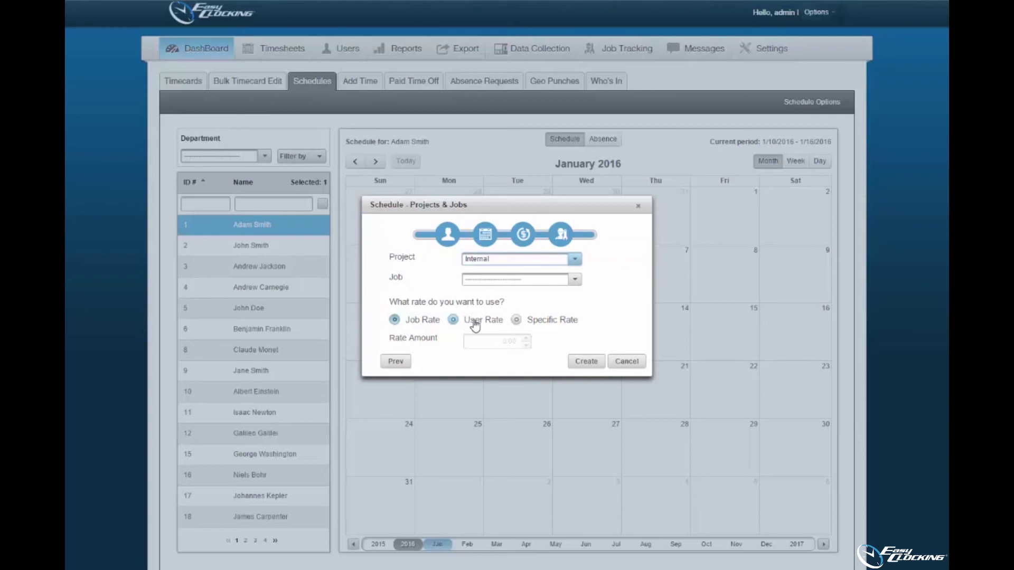
{"action": "left_click", "coordinate": [516, 320]}
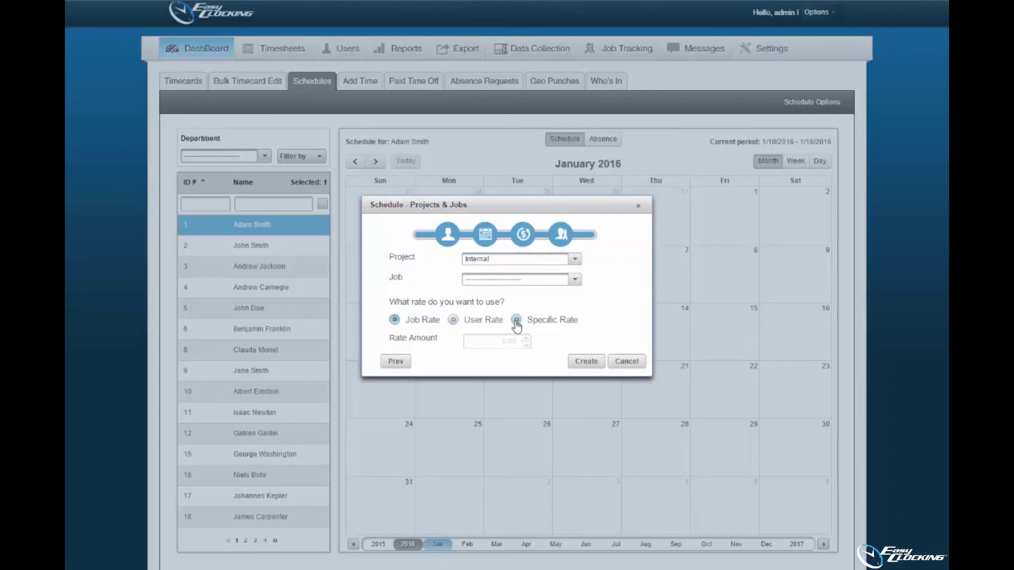
{"action": "left_click", "coordinate": [507, 342]}
{"action": "type", "text": "30"}
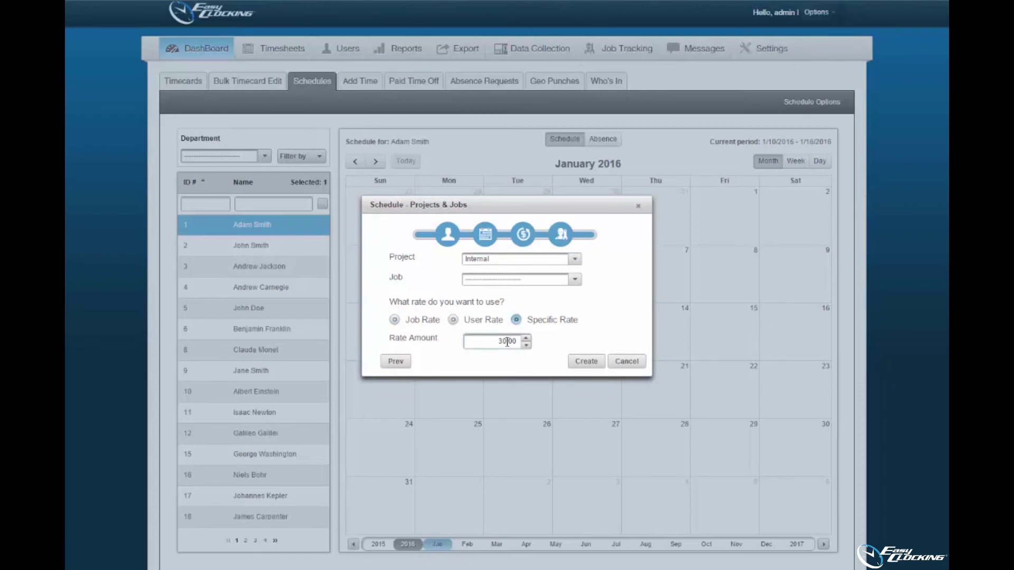
{"action": "left_click", "coordinate": [583, 362]}
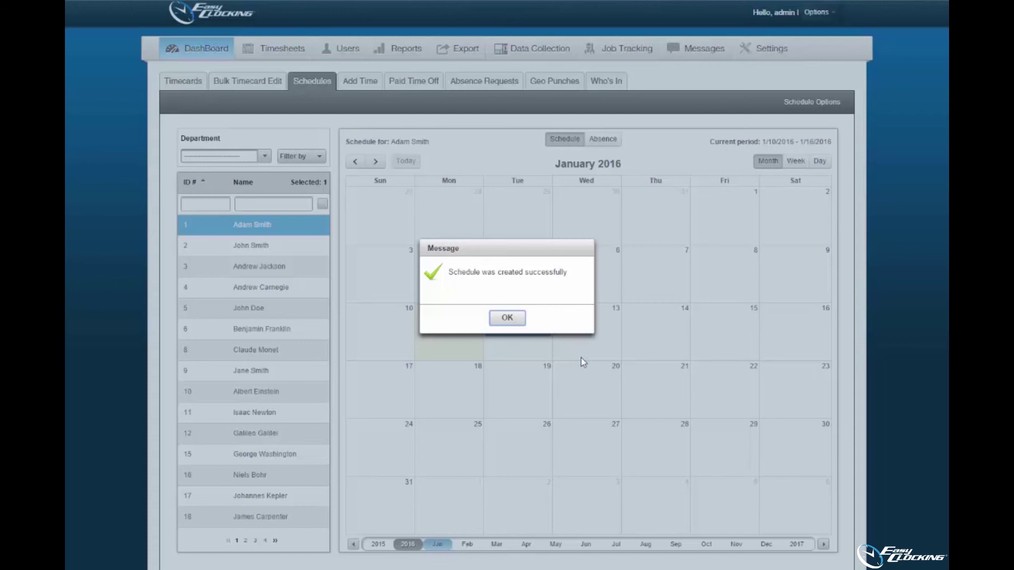
Dismiss the success message, select all employees to view schedules, then clear the selection
{"action": "left_click", "coordinate": [507, 318]}
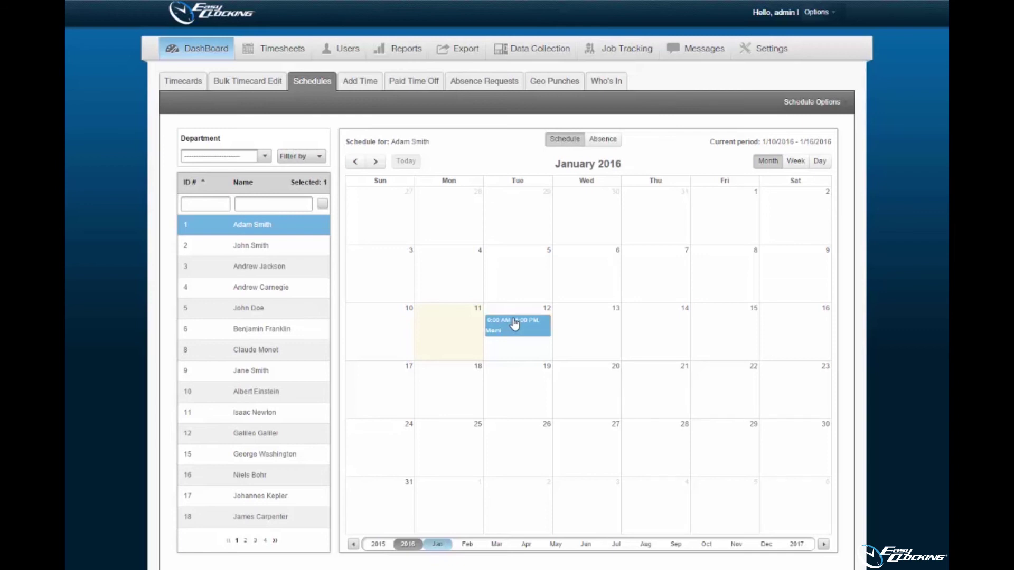
{"action": "left_click", "coordinate": [322, 204]}
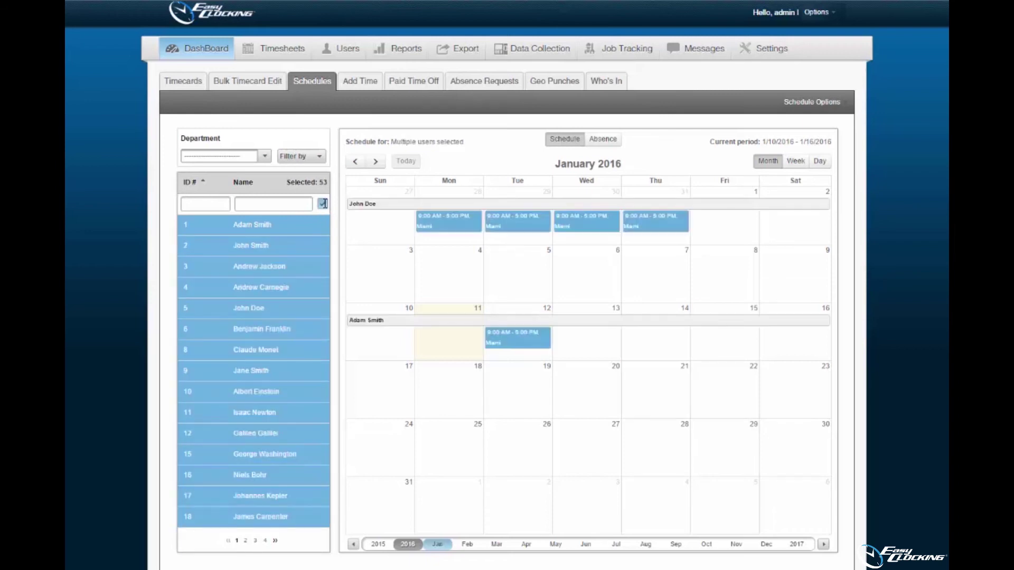
{"action": "left_click", "coordinate": [323, 204]}
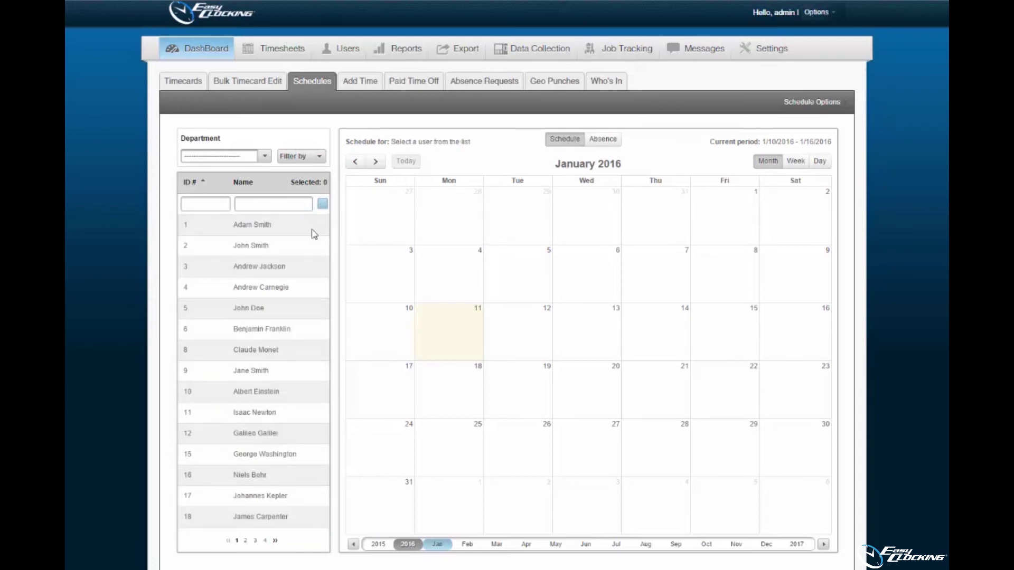
Select the second, third and fourth employees and choose Create Schedules from Schedule Options
{"action": "left_click", "coordinate": [309, 248], "text": "ctrl"}
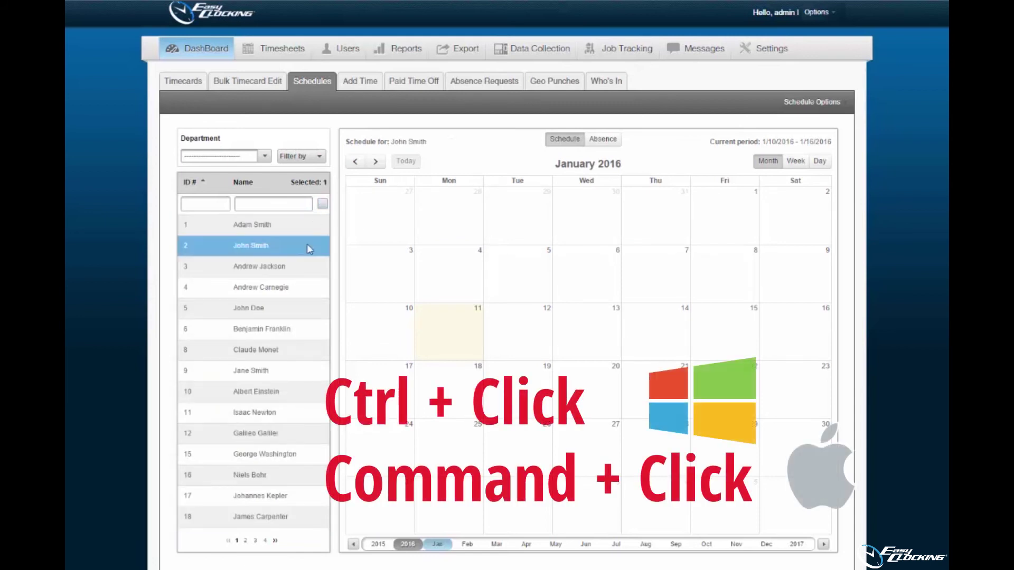
{"action": "left_click", "coordinate": [303, 273], "text": "ctrl"}
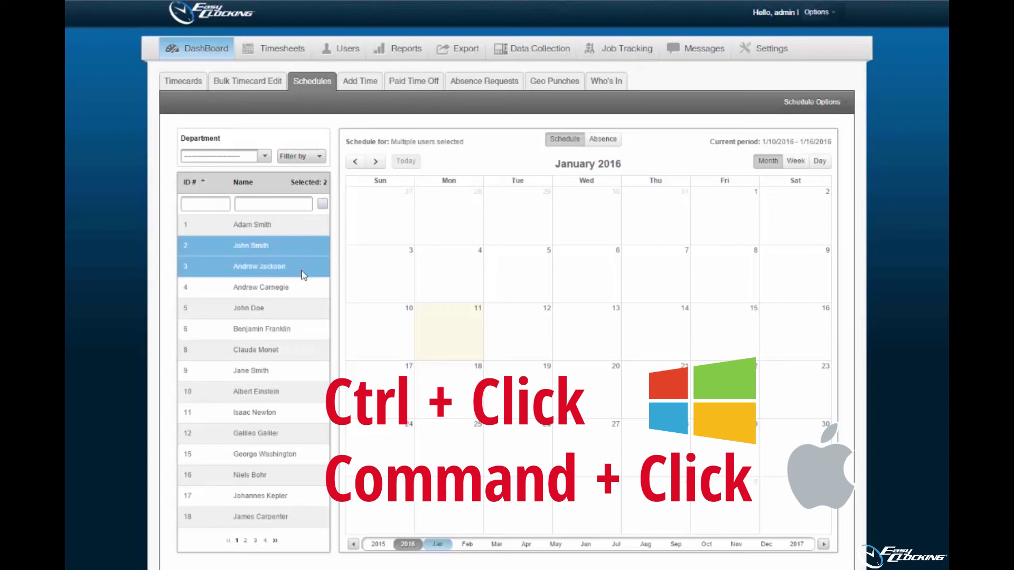
{"action": "left_click", "coordinate": [301, 295], "text": "ctrl"}
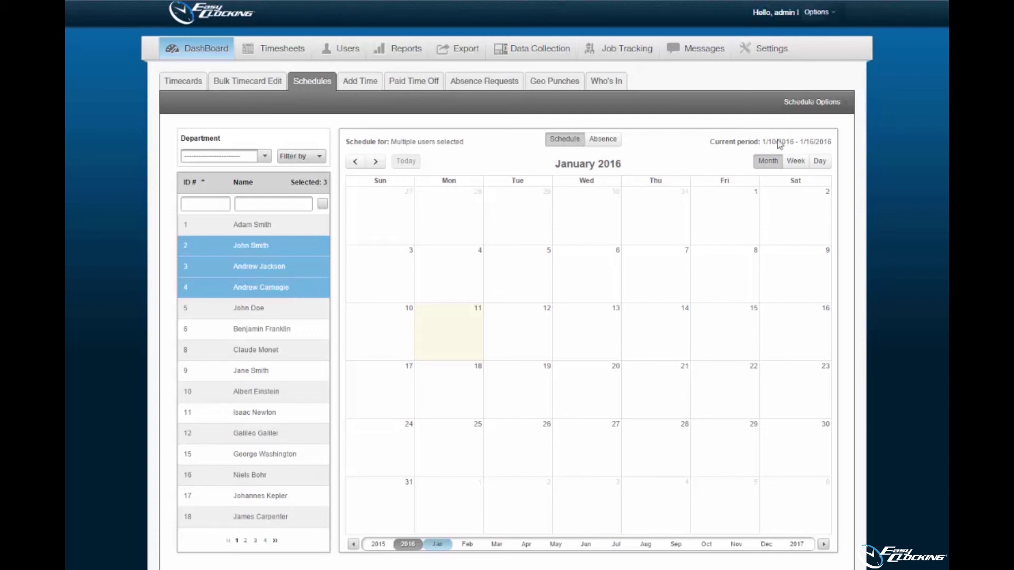
{"action": "left_click", "coordinate": [817, 106]}
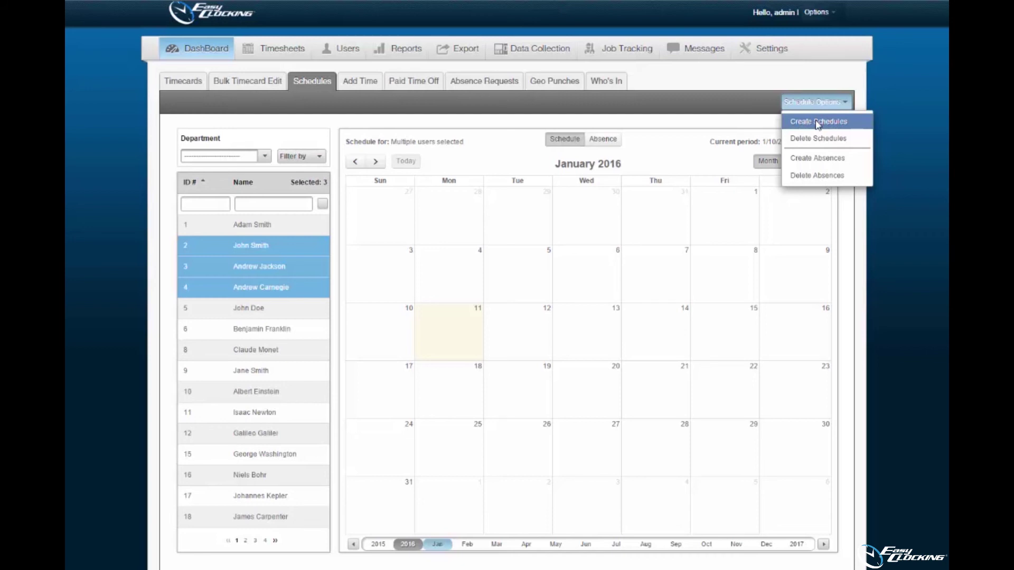
{"action": "left_click", "coordinate": [818, 122]}
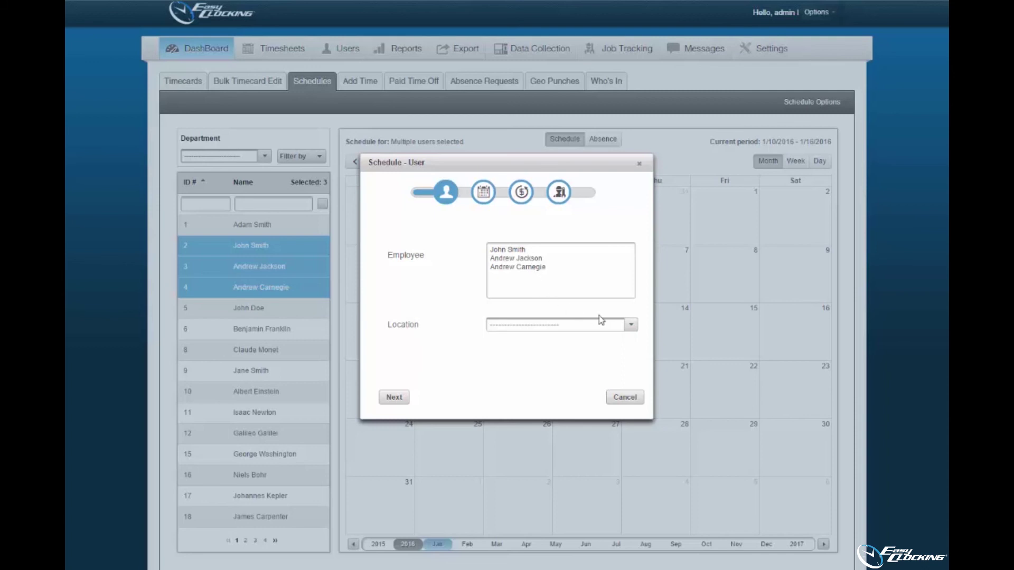
Set the location to Miami and continue to the dates step
{"action": "left_click", "coordinate": [631, 324]}
{"action": "left_click", "coordinate": [567, 369]}
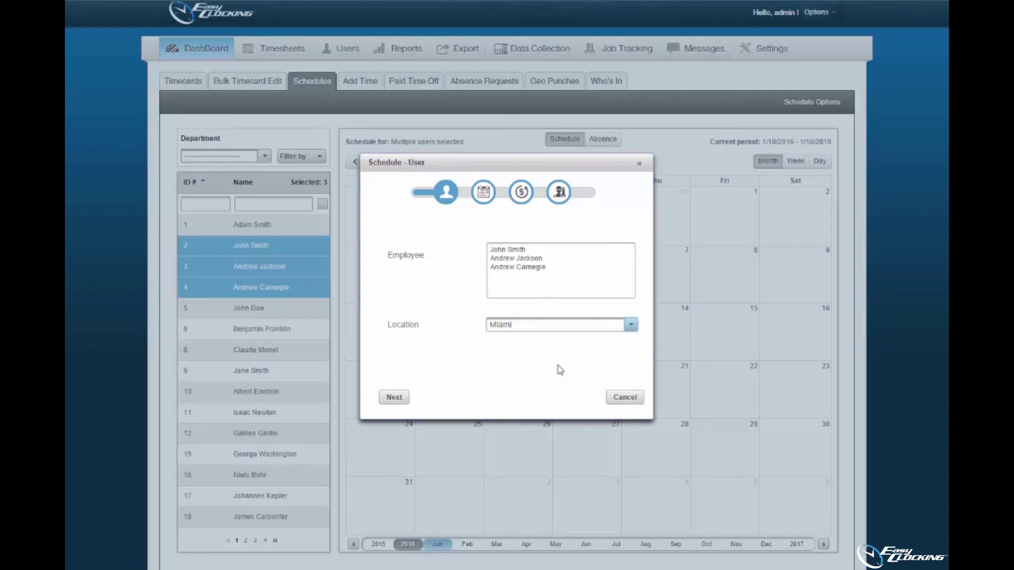
{"action": "left_click", "coordinate": [395, 397]}
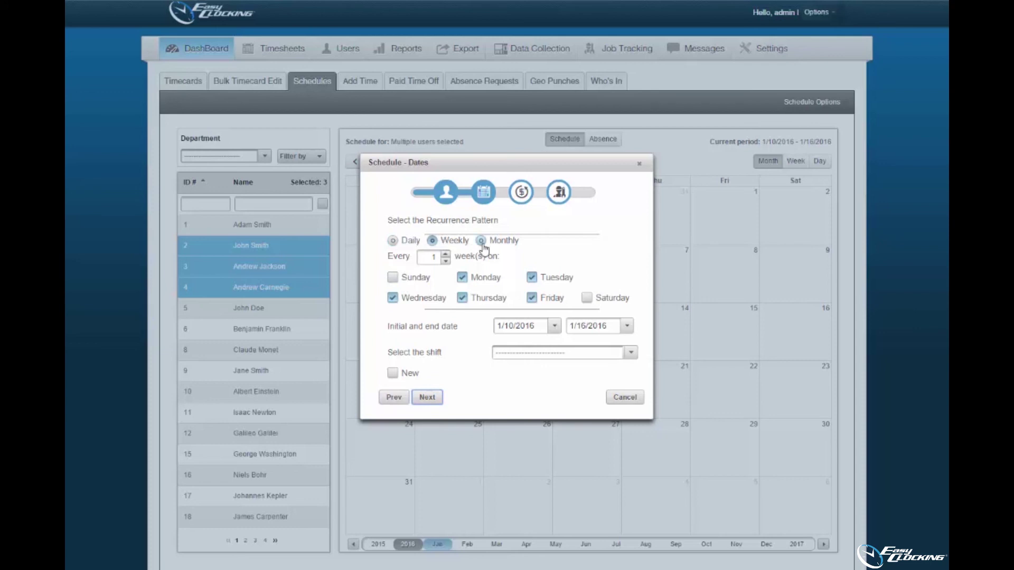
Repeat the schedule every 2 weeks, running from 1/18/2016 to 1/23/2016
{"action": "left_click", "coordinate": [446, 255]}
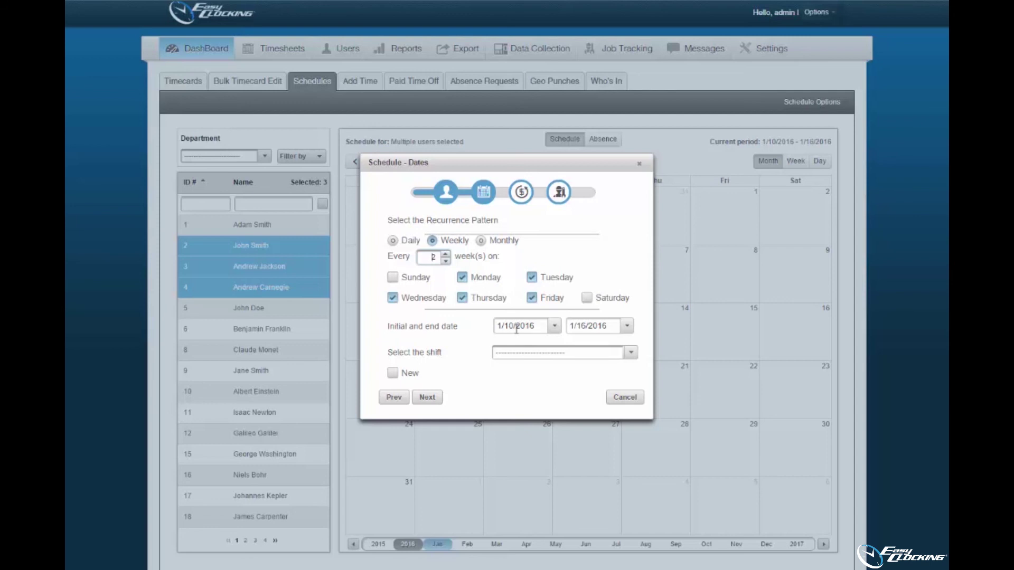
{"action": "left_click", "coordinate": [553, 325]}
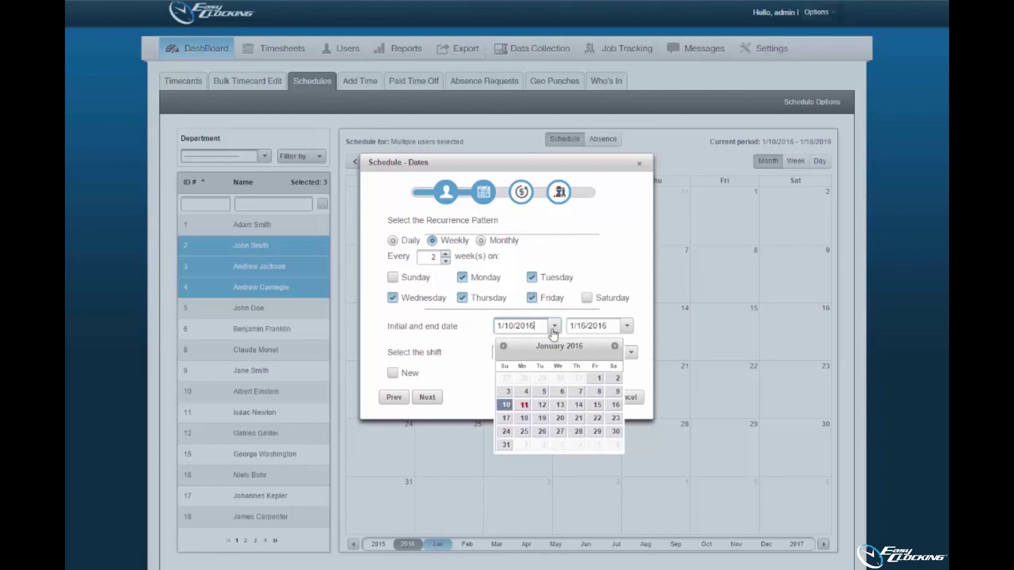
{"action": "left_click", "coordinate": [523, 418]}
{"action": "left_click", "coordinate": [627, 330]}
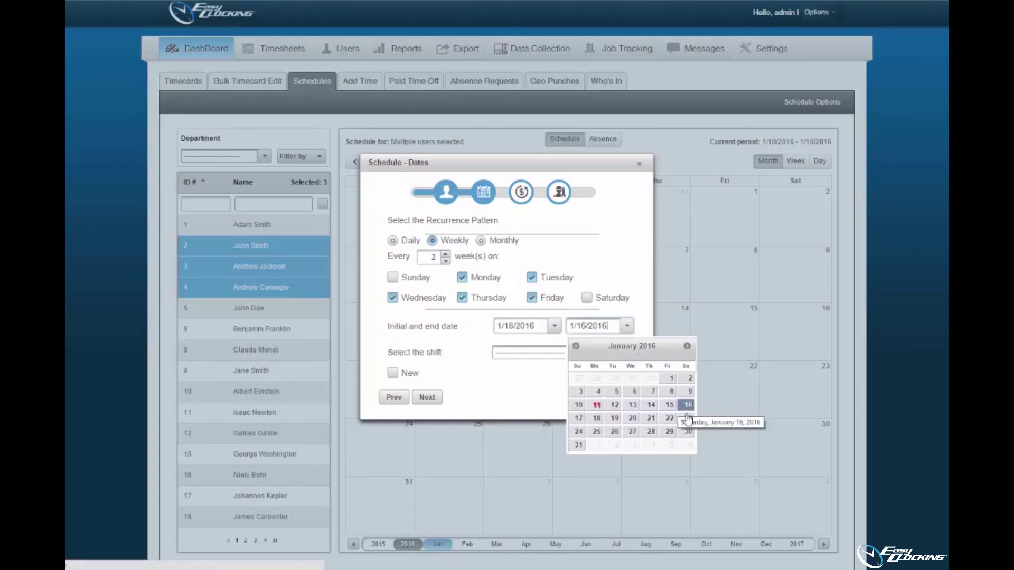
{"action": "left_click", "coordinate": [688, 431]}
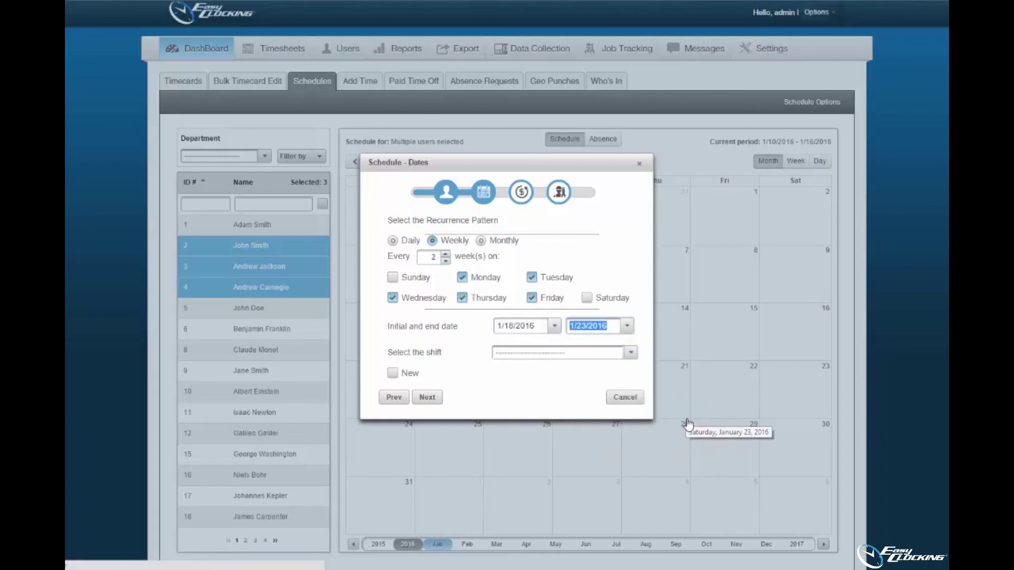
Select the Mid Day Shift (9:00 AM–5:00 PM) in the shift field
{"action": "left_click", "coordinate": [630, 358]}
{"action": "scroll", "coordinate": [589, 420], "scroll_direction": "down", "scroll_amount": 5}
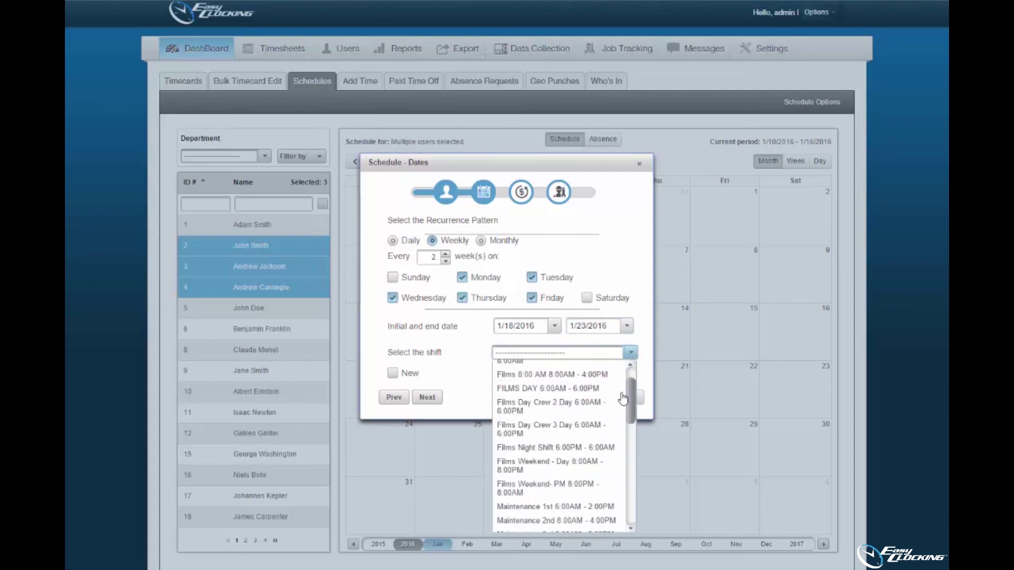
{"action": "scroll", "coordinate": [590, 421], "scroll_direction": "down", "scroll_amount": 8}
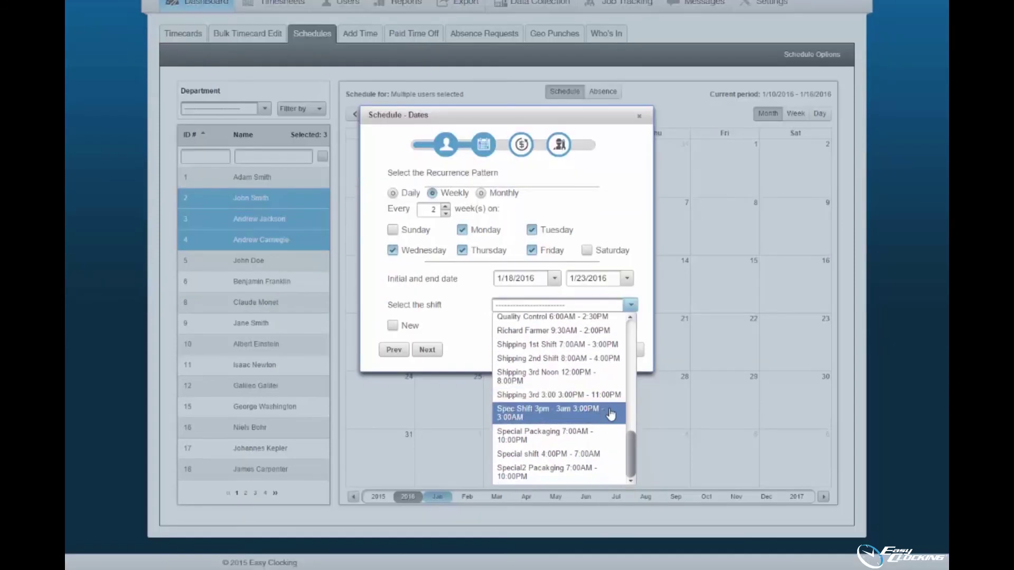
{"action": "scroll", "coordinate": [608, 412], "scroll_direction": "up", "scroll_amount": 3}
{"action": "scroll", "coordinate": [607, 412], "scroll_direction": "up", "scroll_amount": 4}
{"action": "left_click", "coordinate": [543, 375]}
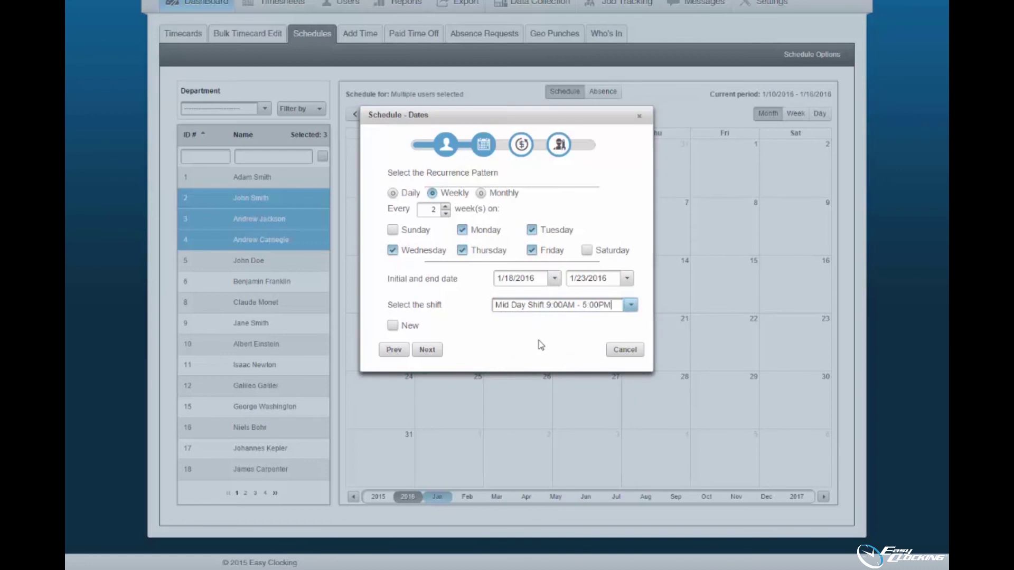
{"action": "left_click", "coordinate": [549, 304]}
{"action": "type", "text": "Mi"}
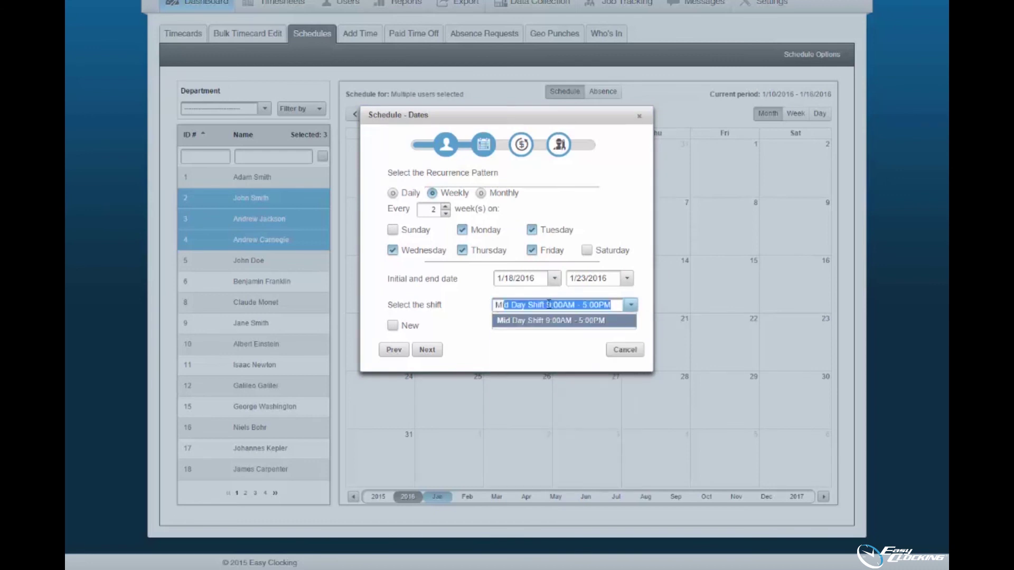
{"action": "left_click", "coordinate": [534, 323]}
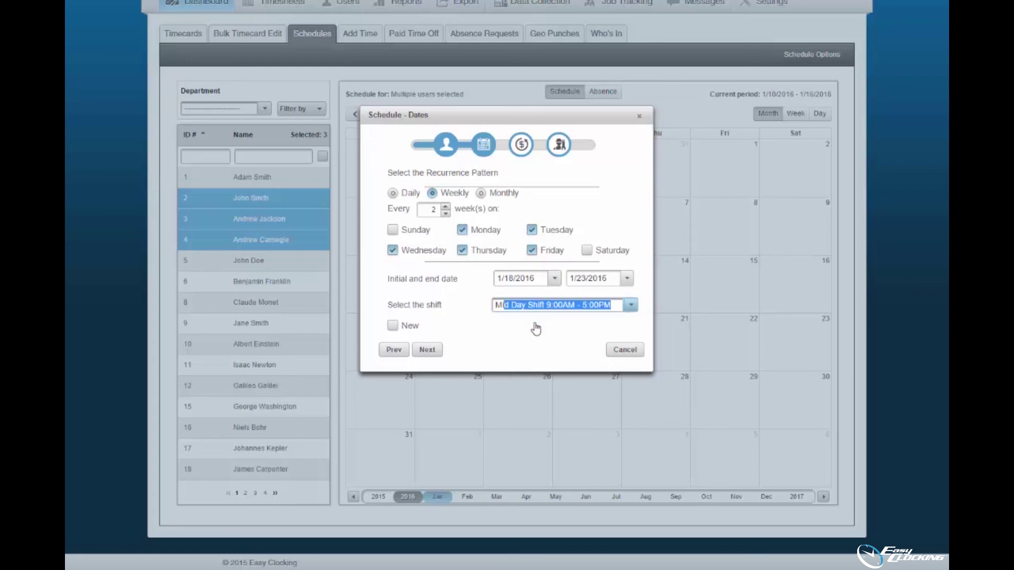
Define a new same-day 09:00 AM–06:00 PM shift instead and continue to Budget
{"action": "left_click", "coordinate": [392, 326]}
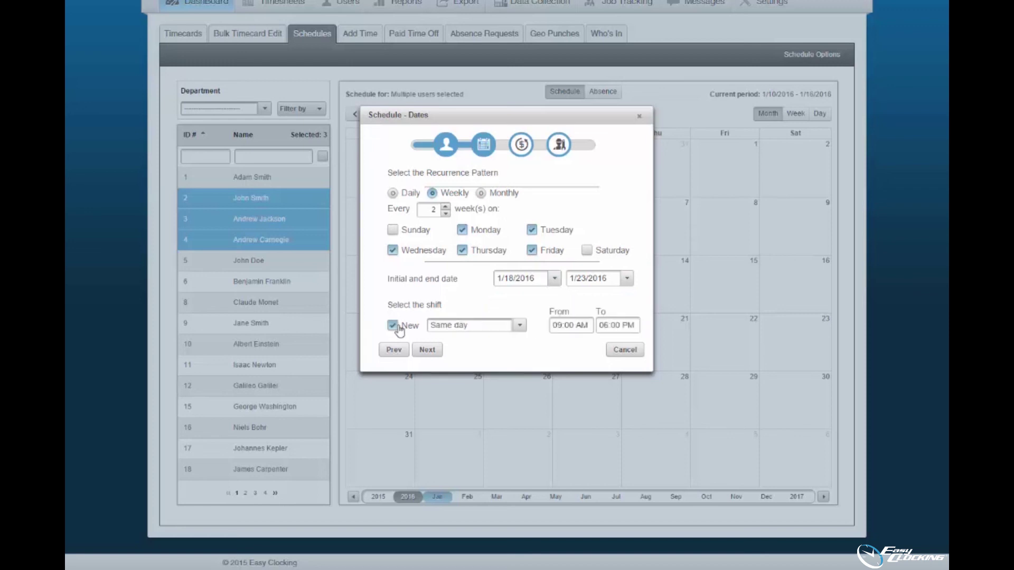
{"action": "left_click", "coordinate": [520, 326]}
{"action": "left_click", "coordinate": [519, 325]}
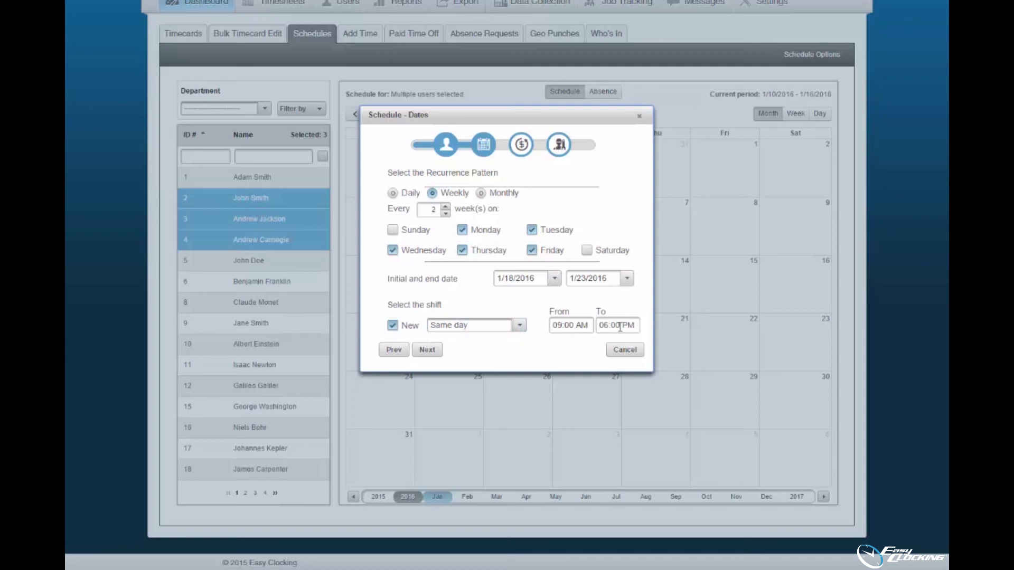
{"action": "left_click", "coordinate": [427, 350]}
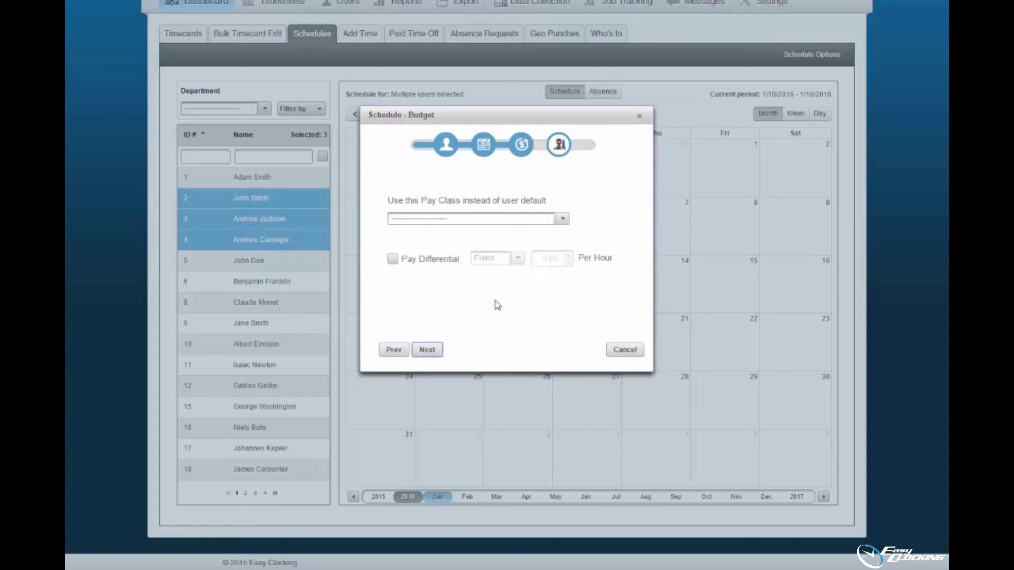
Keep the Default pay class and move on to the Projects & Jobs step
{"action": "left_click", "coordinate": [562, 225]}
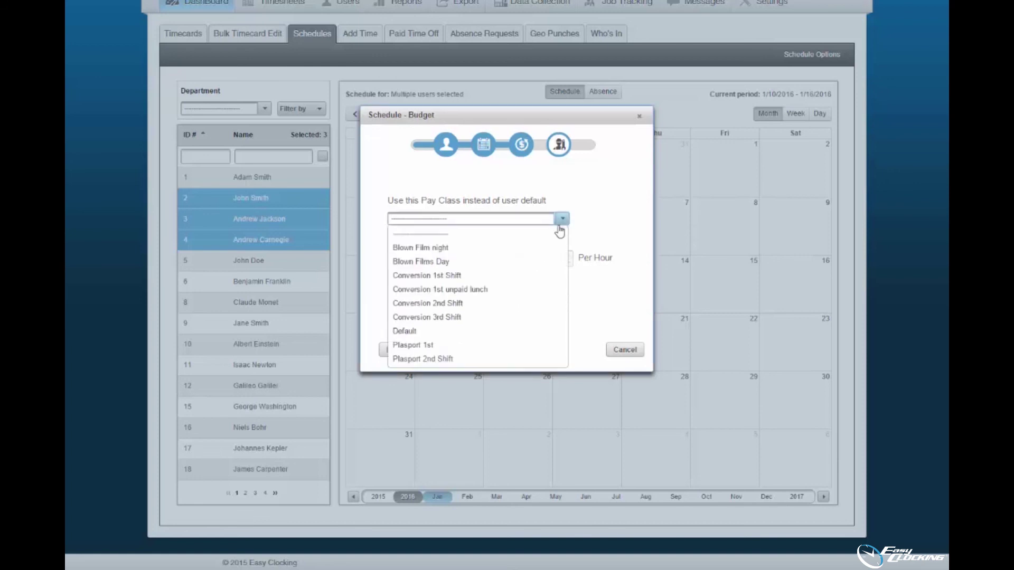
{"action": "left_click", "coordinate": [481, 330]}
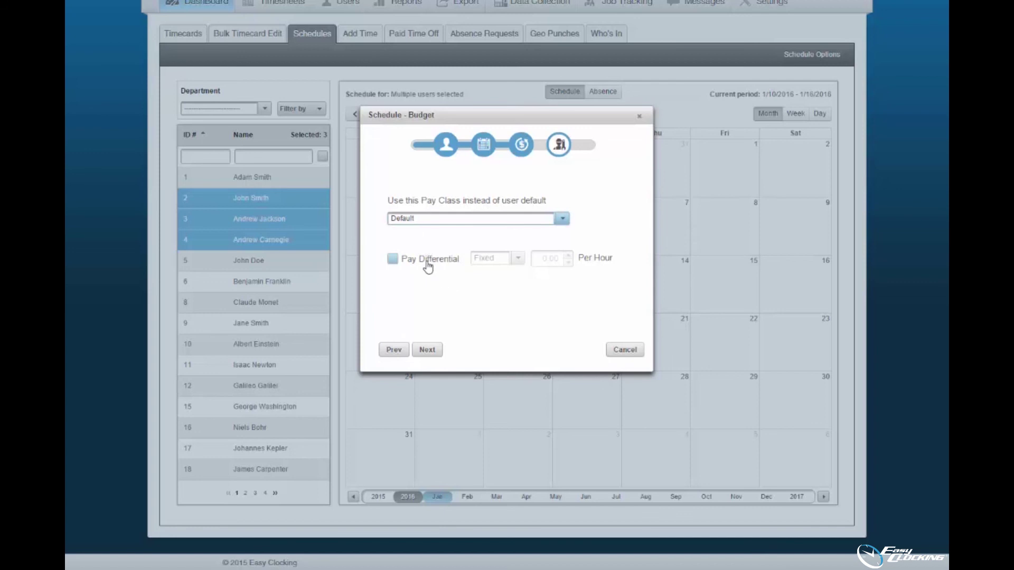
{"action": "left_click", "coordinate": [427, 350]}
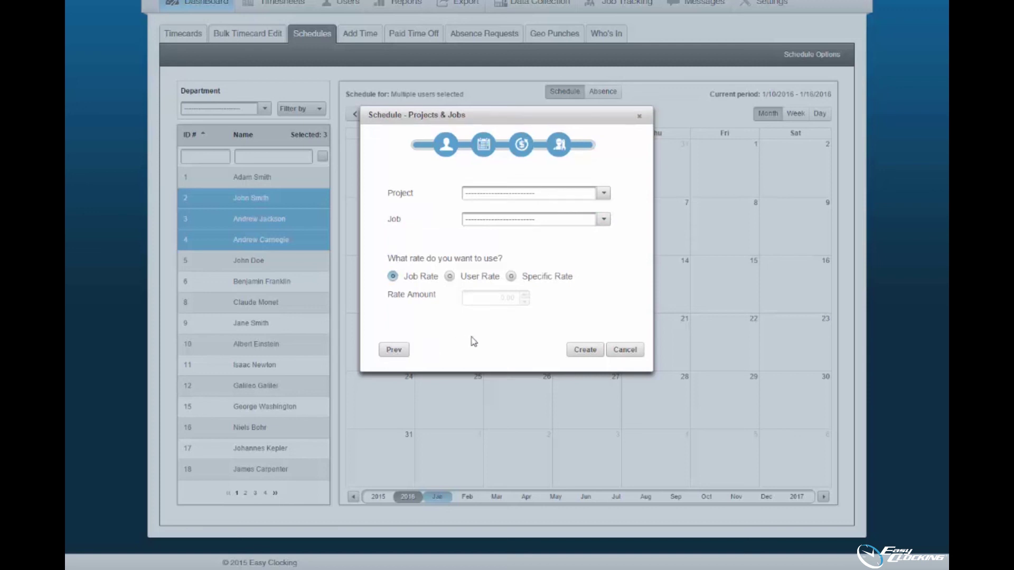
Assign the Internal project with a Specific Rate and create the three employees' schedules
{"action": "left_click", "coordinate": [606, 196]}
{"action": "left_click", "coordinate": [605, 220]}
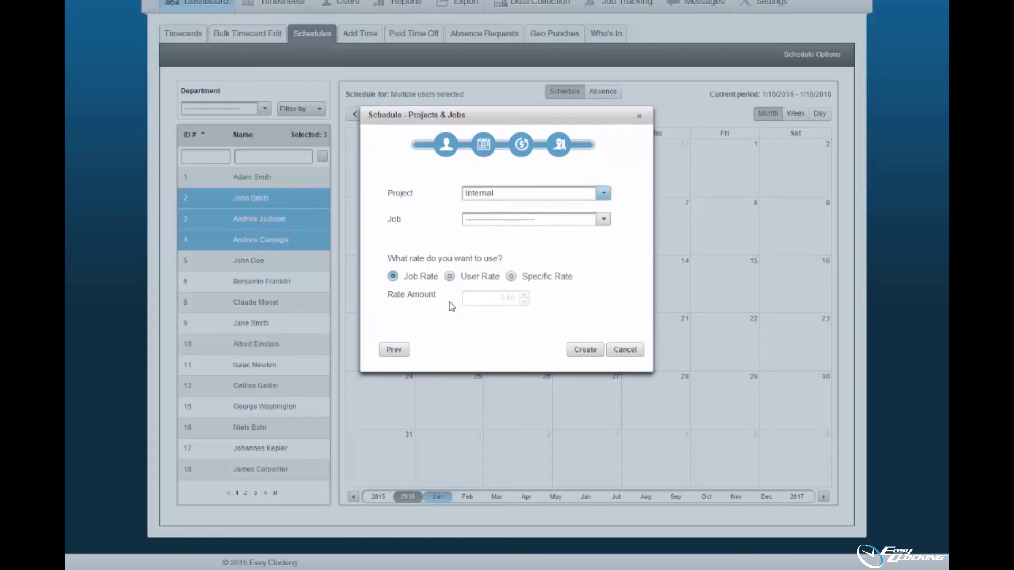
{"action": "left_click", "coordinate": [511, 276]}
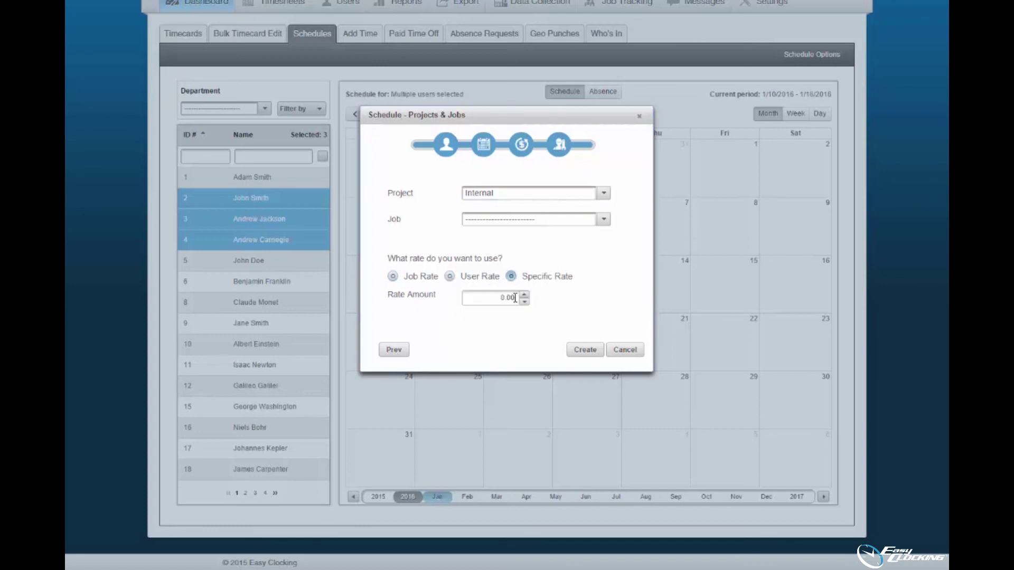
{"action": "left_click", "coordinate": [585, 350]}
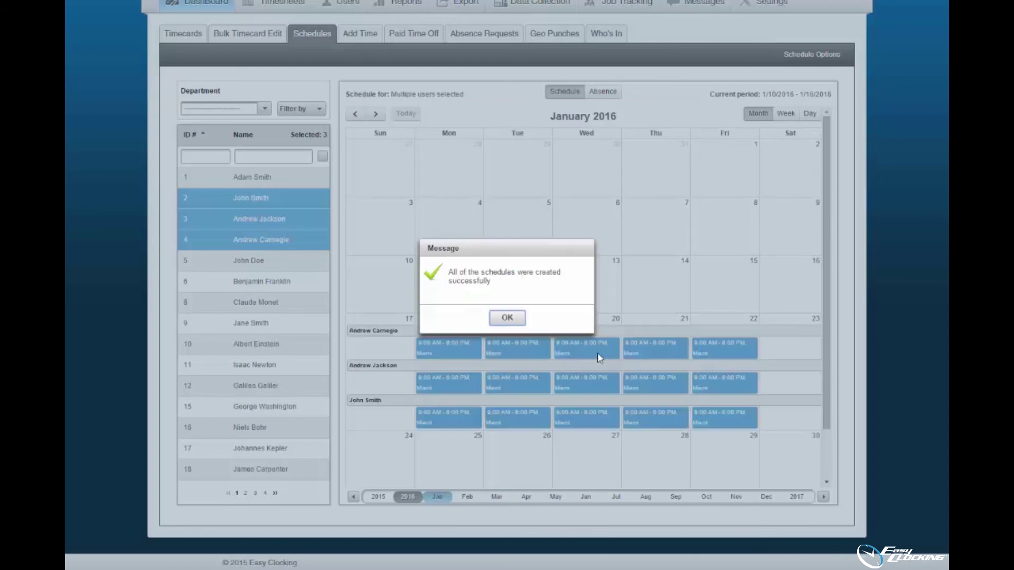
{"action": "left_click", "coordinate": [507, 318]}
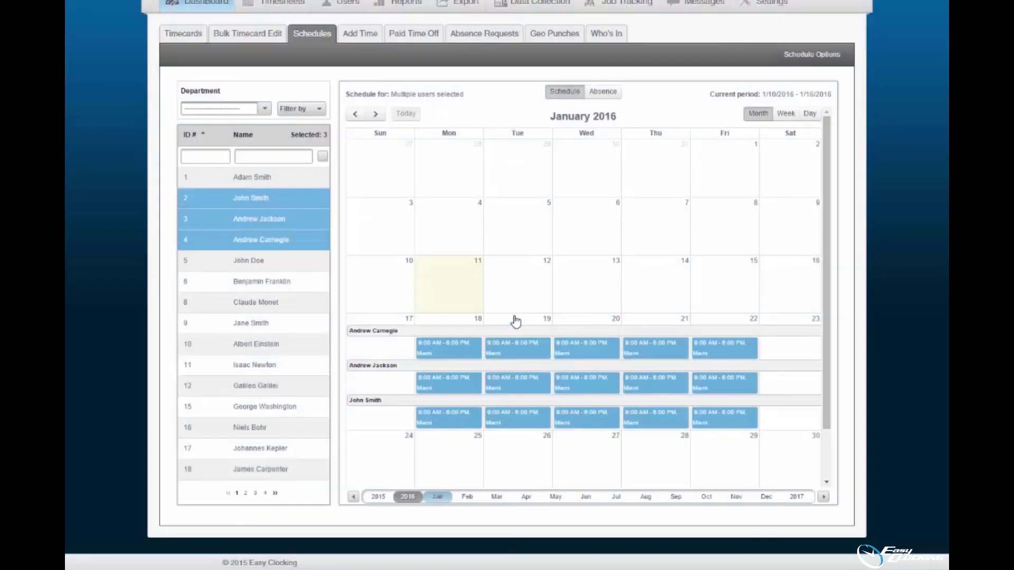